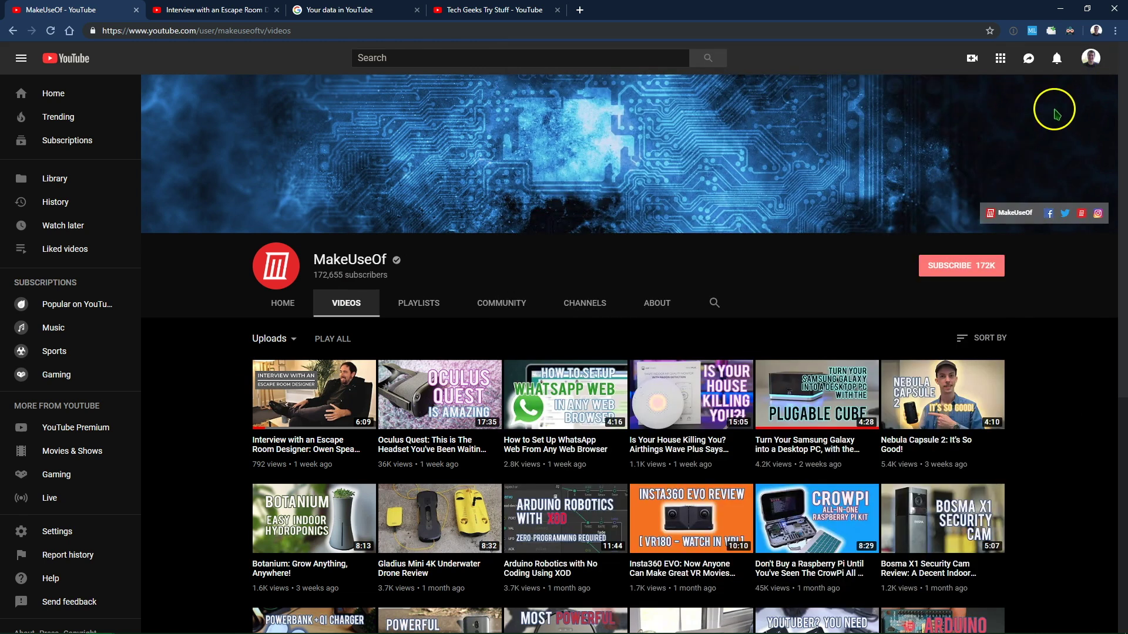
Open the account's Your data in YouTube page and go to the management page for YouTube Watch History.
{"action": "left_click", "coordinate": [1090, 59]}
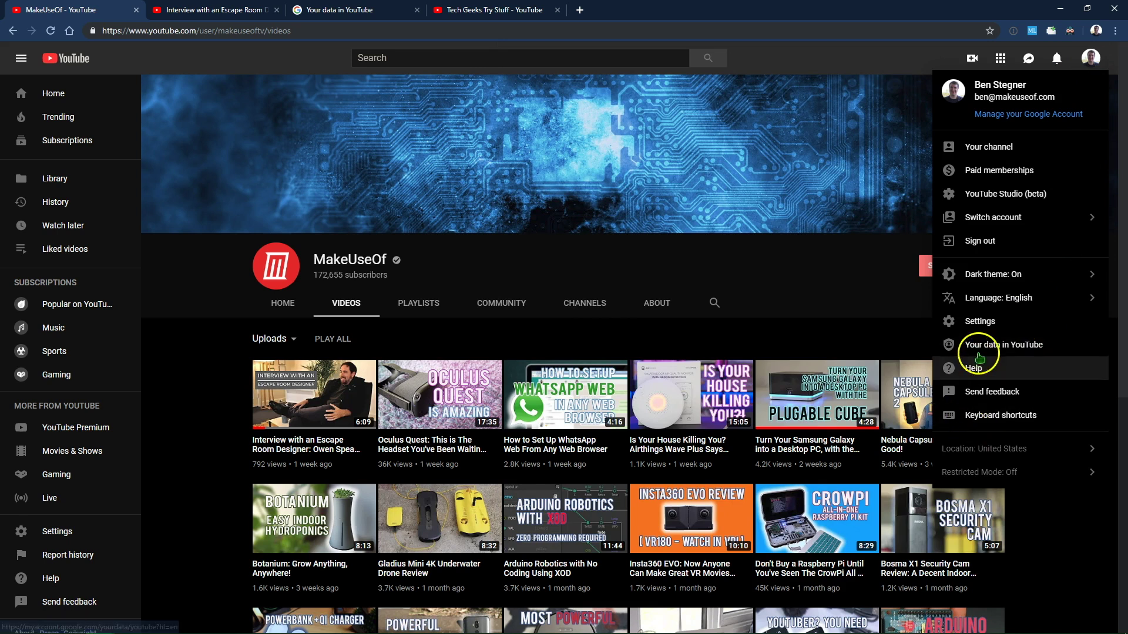
{"action": "left_click", "coordinate": [995, 349]}
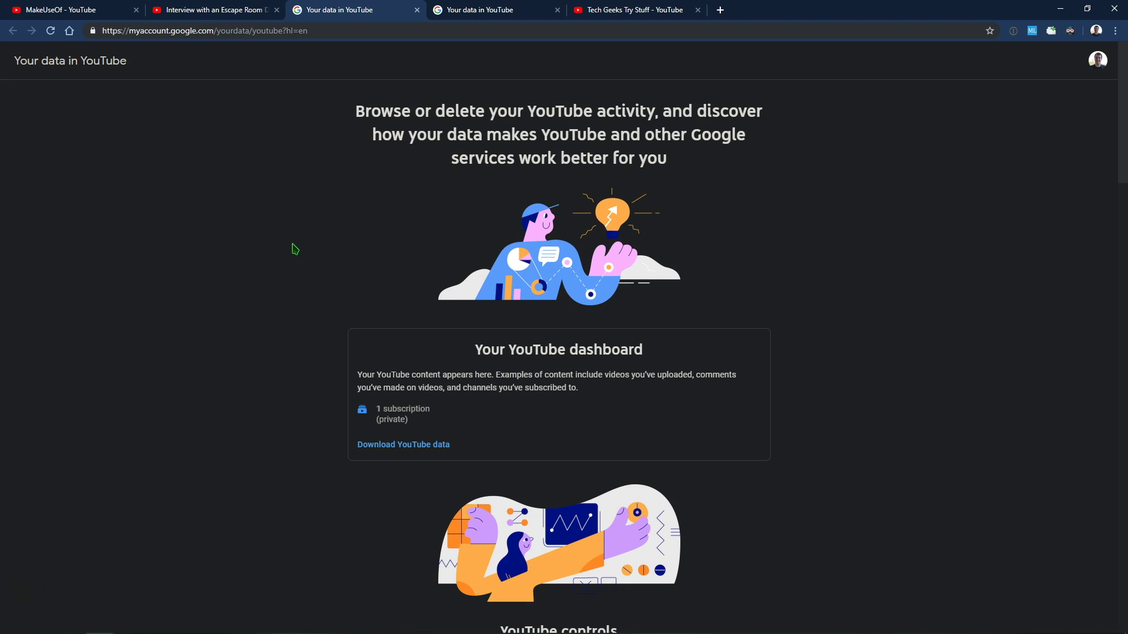
{"action": "scroll", "coordinate": [295, 249], "scroll_direction": "down", "scroll_amount": 6}
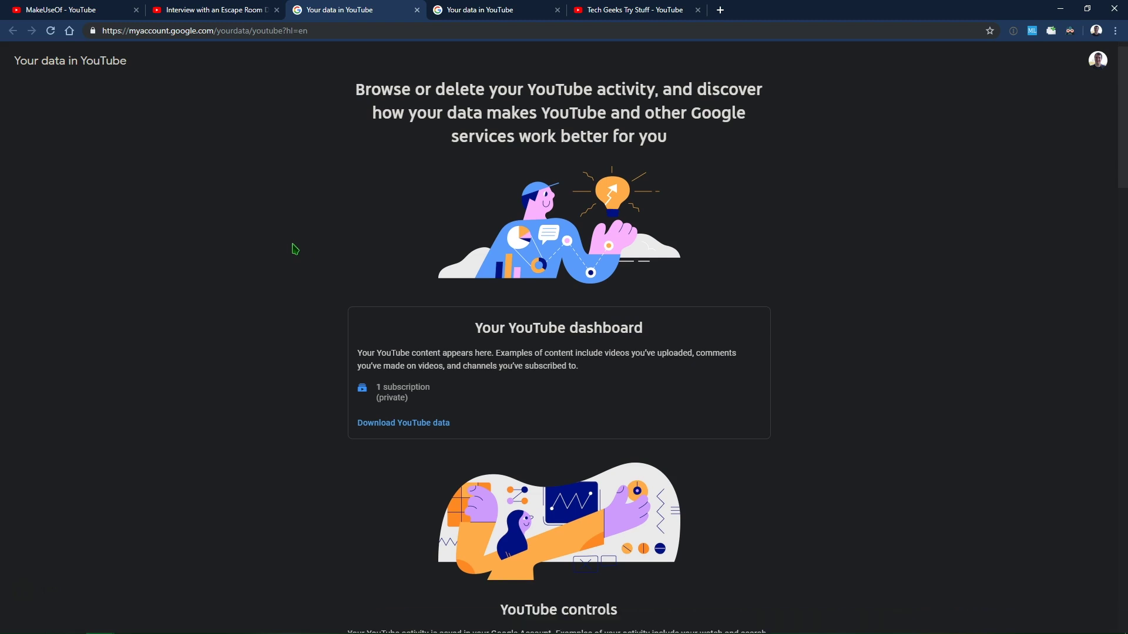
{"action": "scroll", "coordinate": [294, 249], "scroll_direction": "up", "scroll_amount": 1}
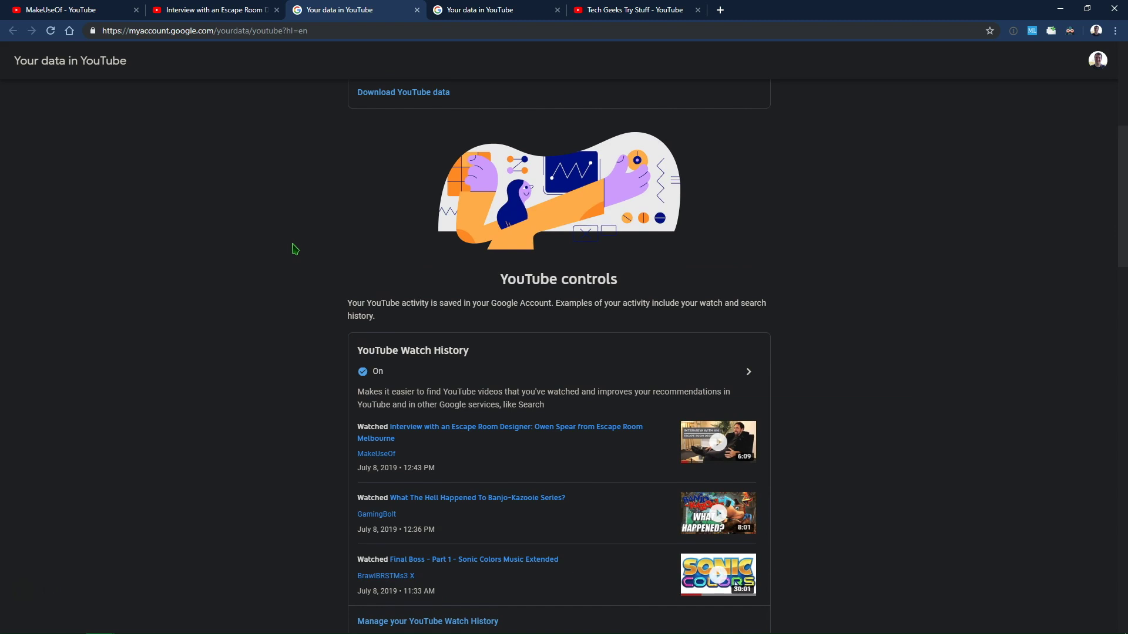
{"action": "scroll", "coordinate": [364, 353], "scroll_direction": "down", "scroll_amount": 1}
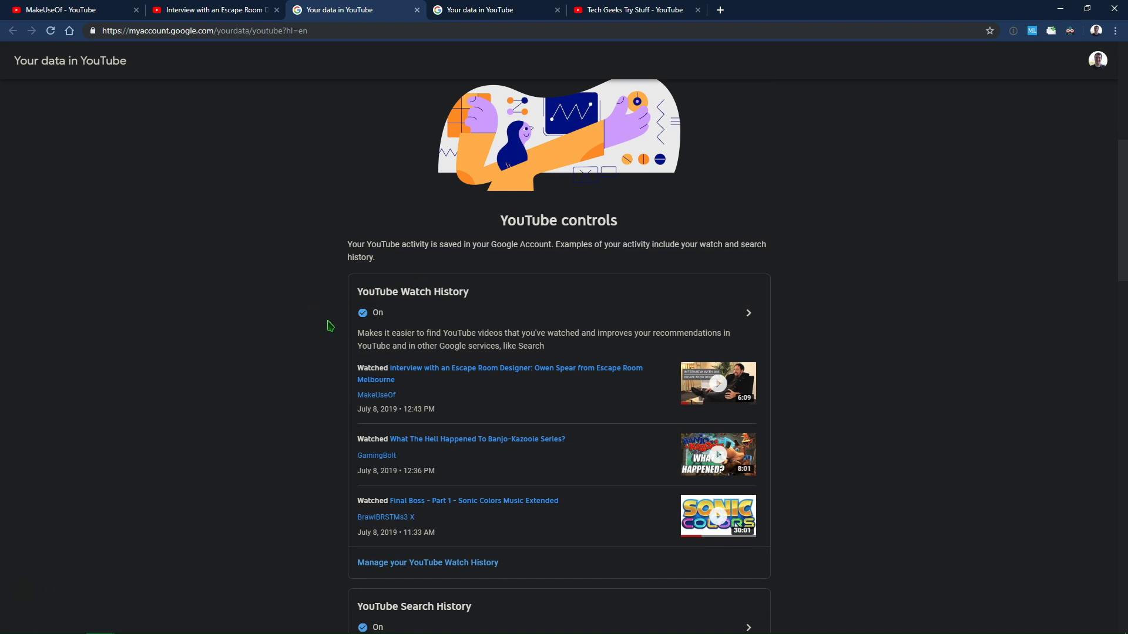
{"action": "left_click", "coordinate": [405, 567]}
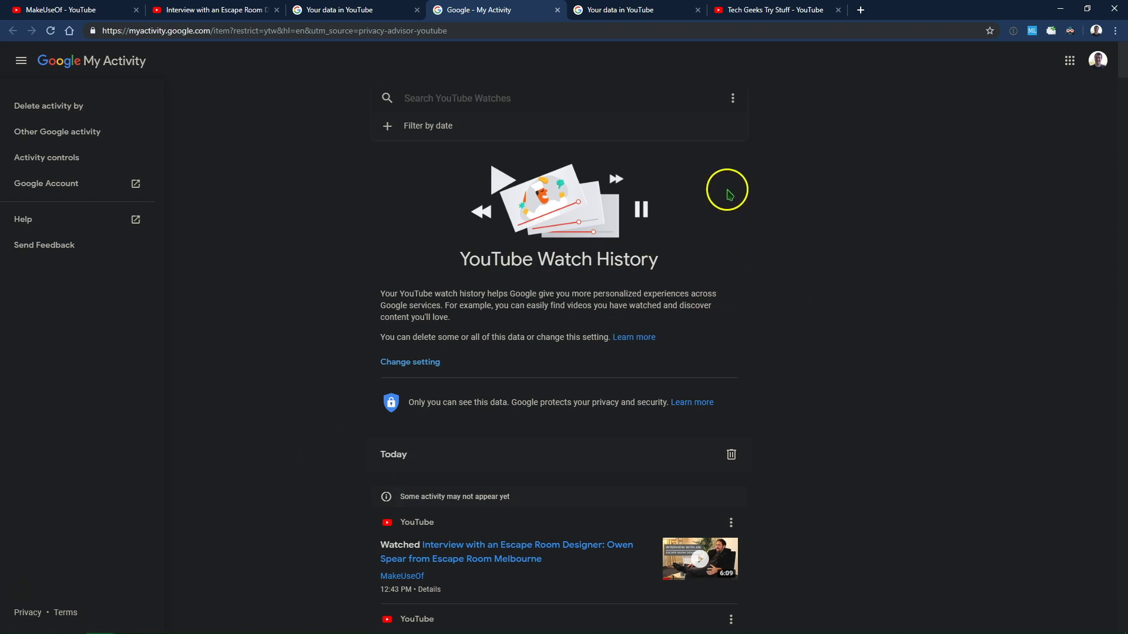
Open the delete-activity options for the watch history and set the Delete by date range to All time.
{"action": "left_click", "coordinate": [734, 104]}
{"action": "left_click", "coordinate": [748, 139]}
{"action": "left_click", "coordinate": [748, 138]}
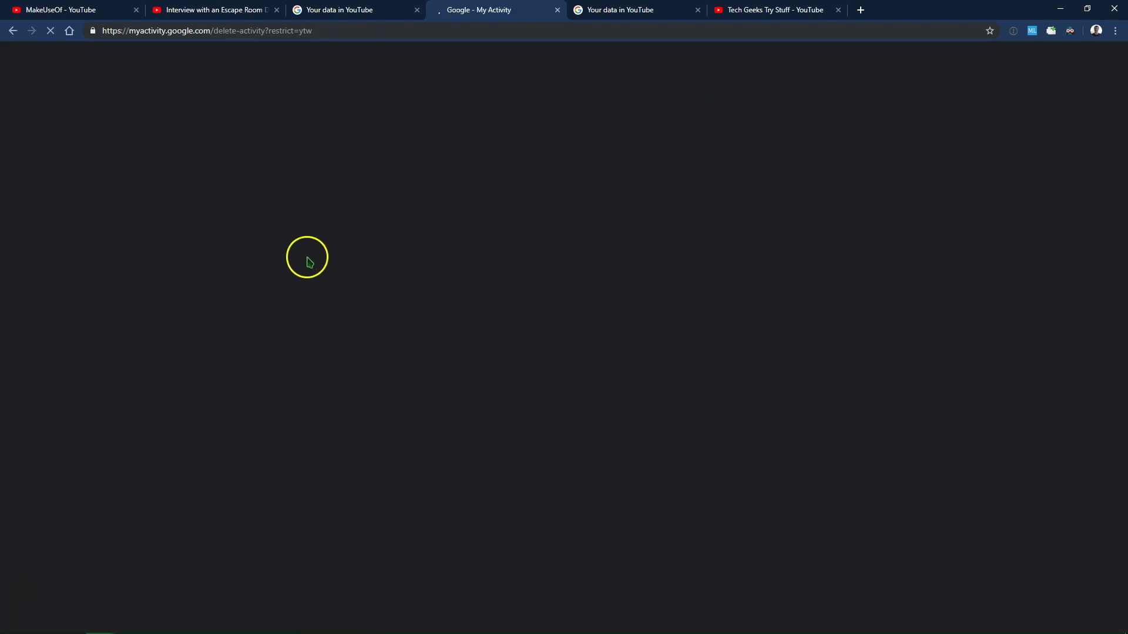
{"action": "left_click", "coordinate": [427, 218]}
{"action": "left_click", "coordinate": [423, 320]}
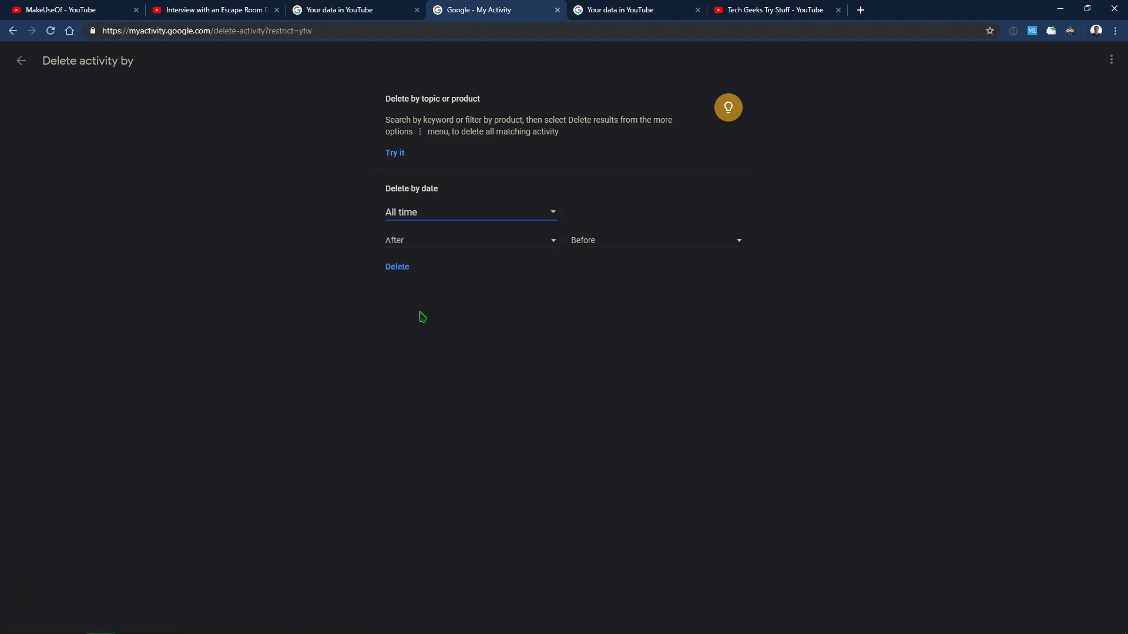
Review the date ranges offered for deleting watch history and return to the YouTube Watch History page without deleting.
{"action": "left_click", "coordinate": [441, 244]}
{"action": "left_click", "coordinate": [395, 254]}
{"action": "left_click", "coordinate": [492, 214]}
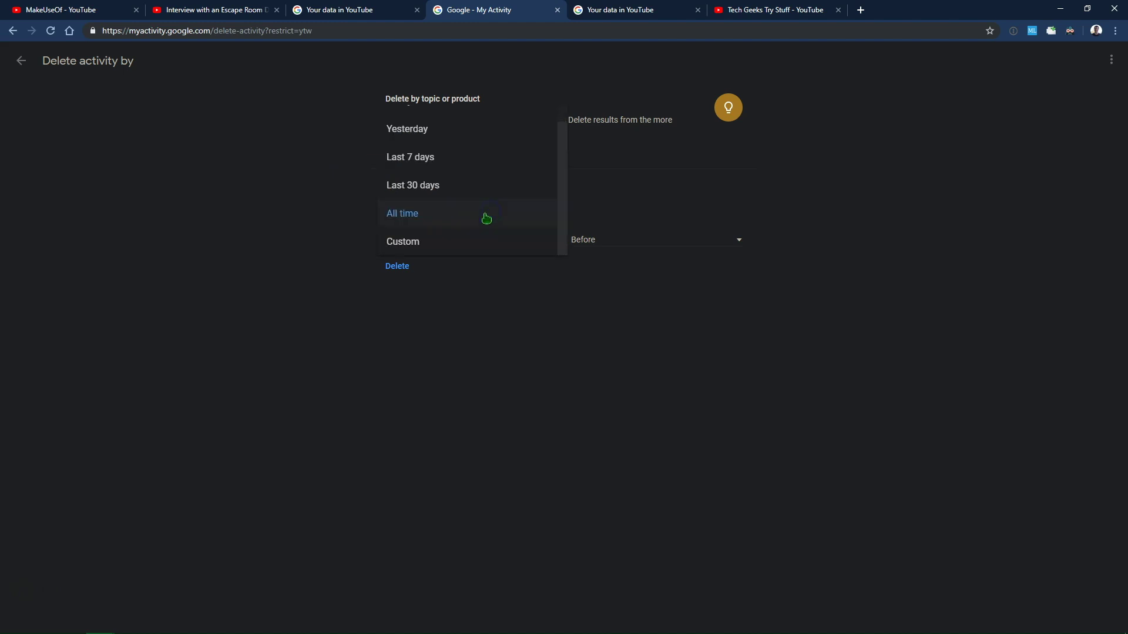
{"action": "scroll", "coordinate": [442, 182], "scroll_direction": "up", "scroll_amount": 1}
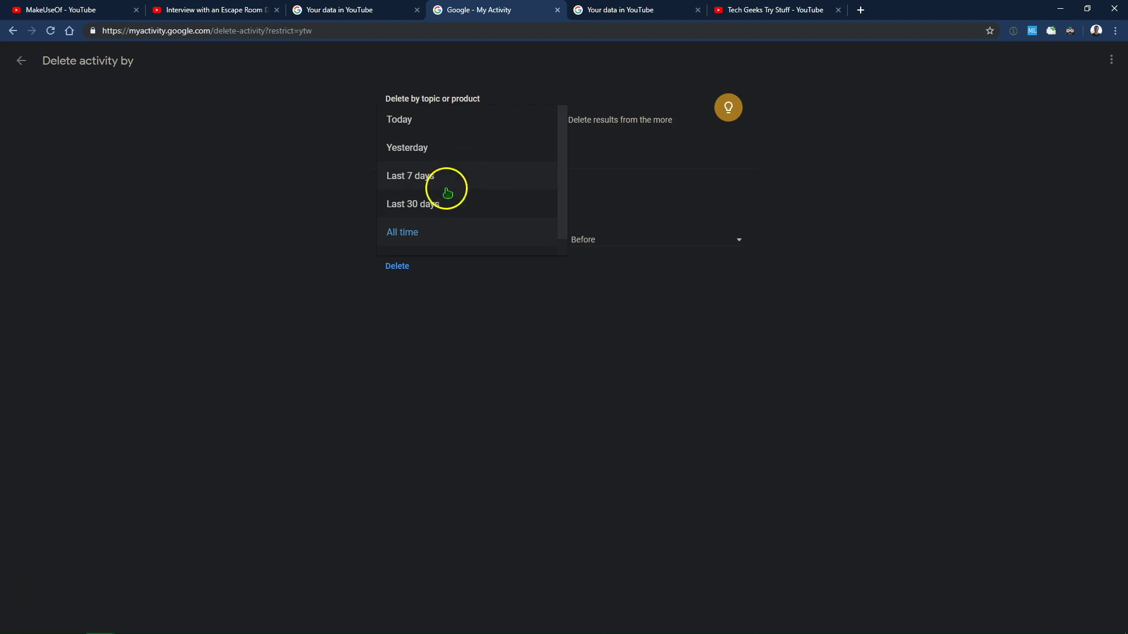
{"action": "left_click", "coordinate": [265, 198]}
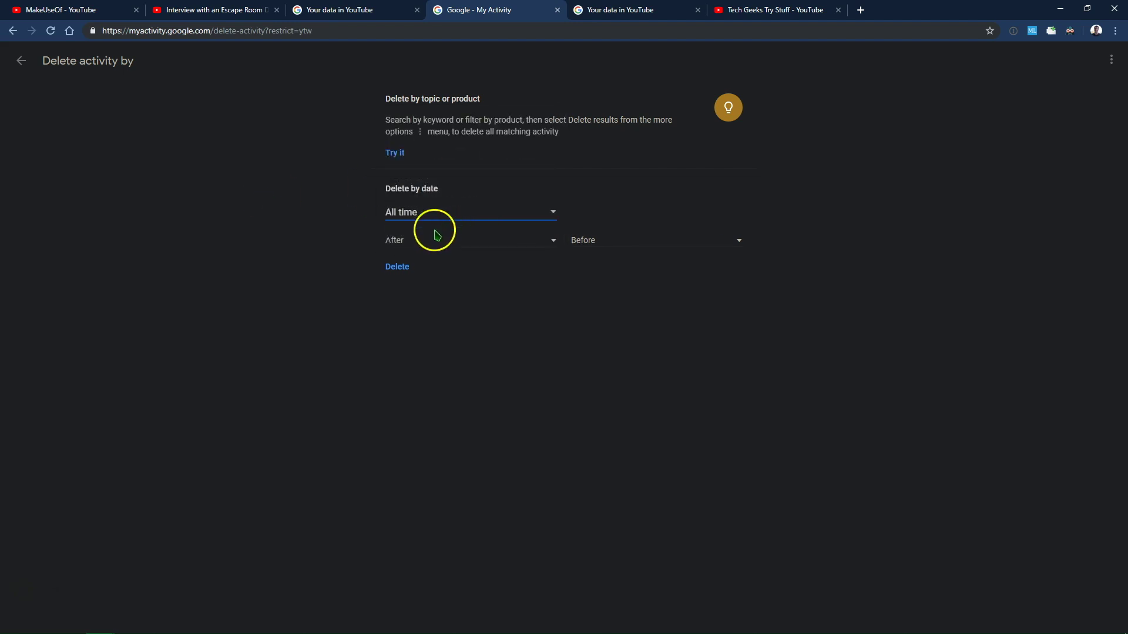
{"action": "left_click", "coordinate": [24, 62]}
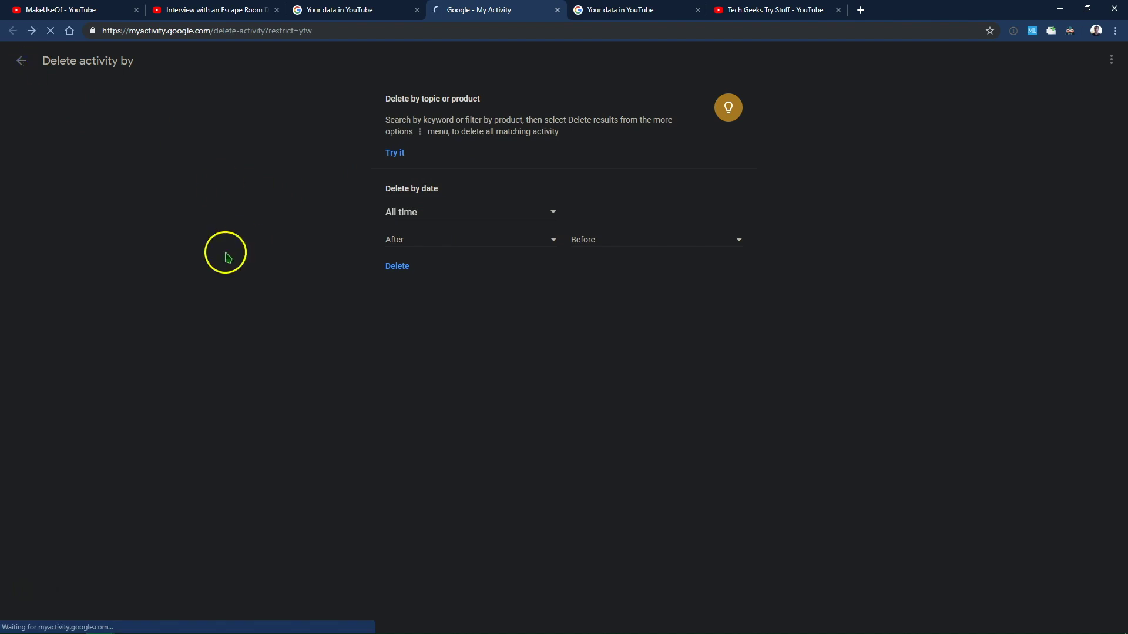
Show the options for the Escape Room Designer interview entry in today's watch history and dismiss them without deleting it.
{"action": "scroll", "coordinate": [317, 267], "scroll_direction": "down", "scroll_amount": 3}
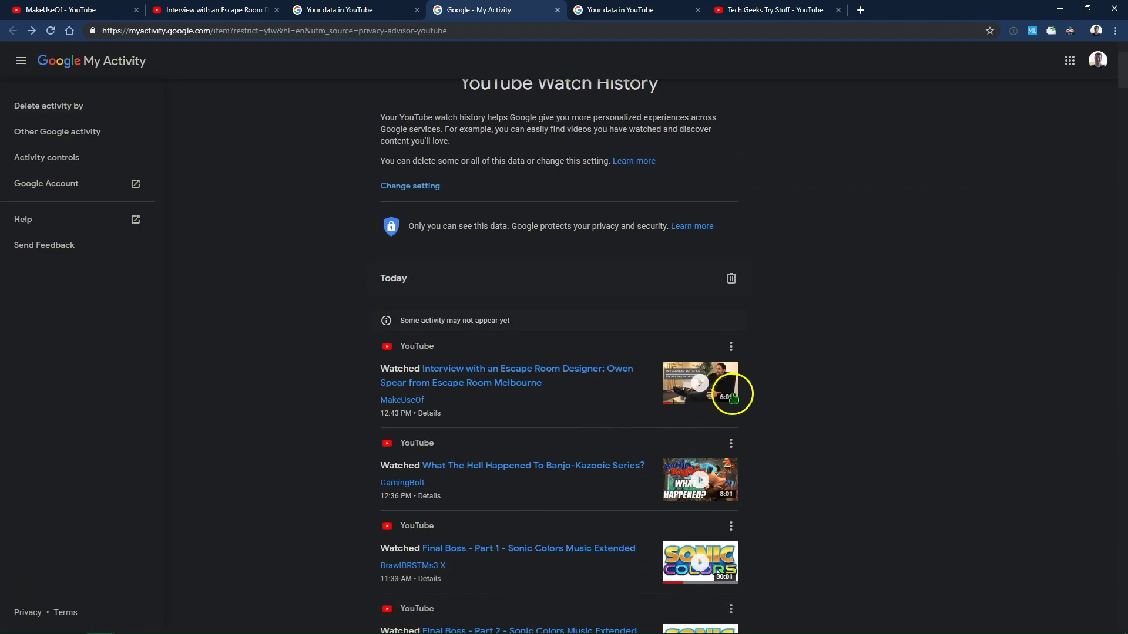
{"action": "left_click", "coordinate": [731, 346]}
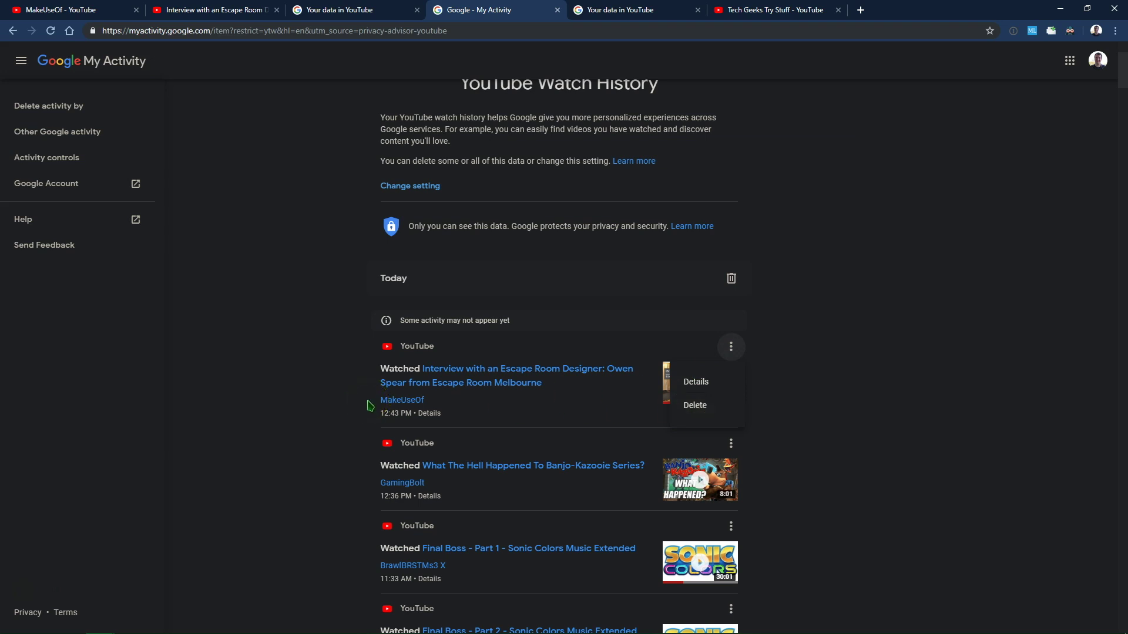
{"action": "left_click", "coordinate": [350, 370]}
{"action": "scroll", "coordinate": [279, 361], "scroll_direction": "up", "scroll_amount": 3}
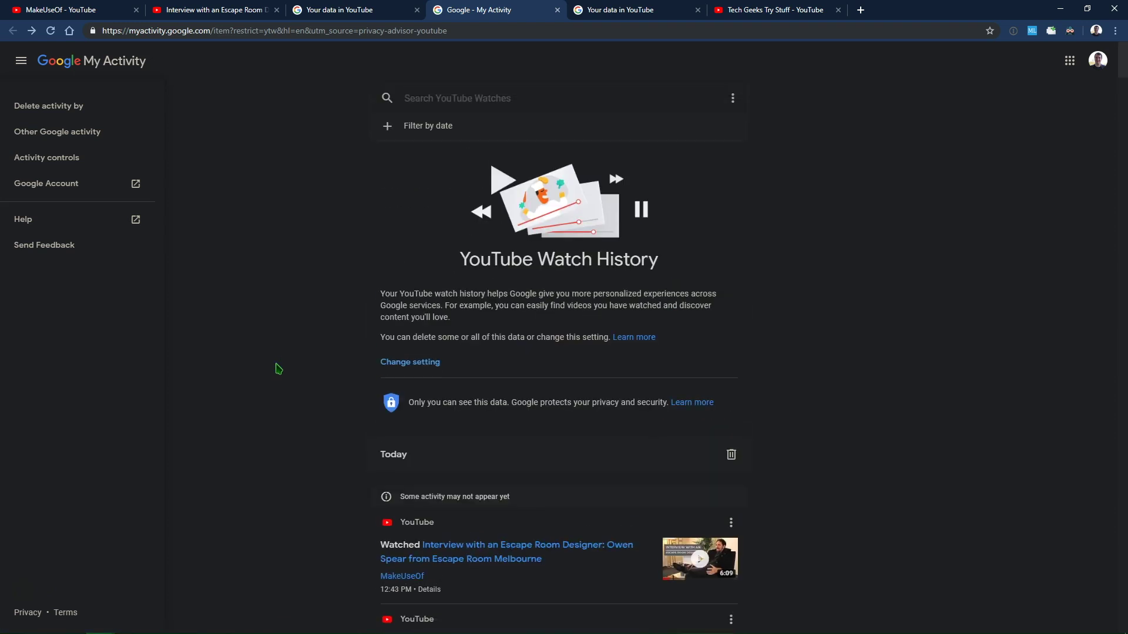
Open the YouTube Watch History activity control from Your data in YouTube, bring up the pause confirmation and cancel it.
{"action": "left_click", "coordinate": [329, 11]}
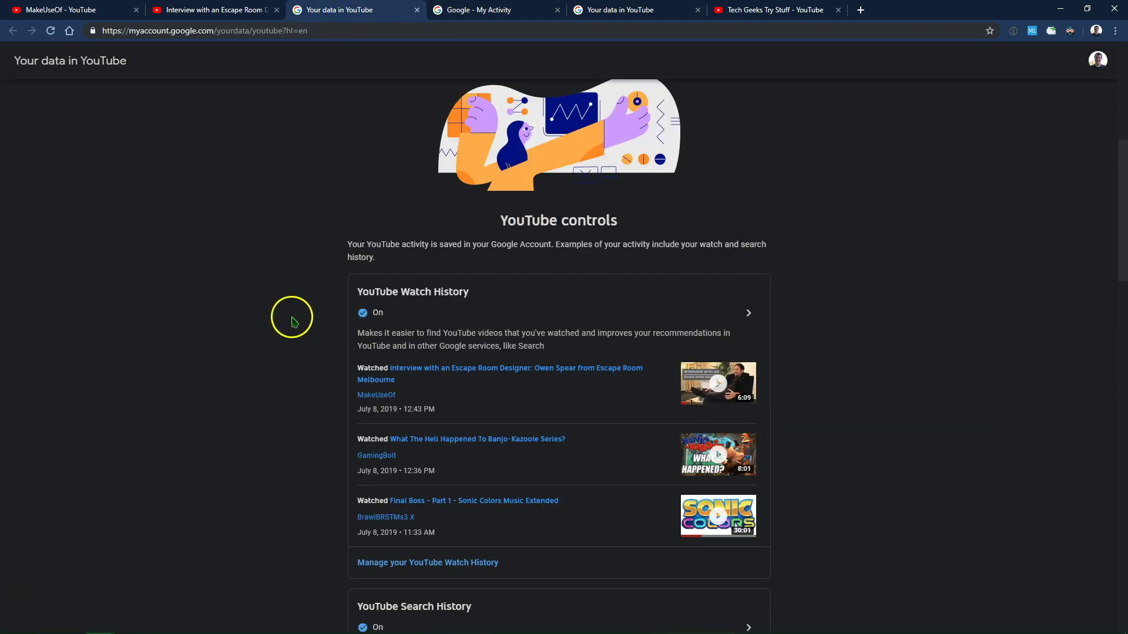
{"action": "scroll", "coordinate": [294, 267], "scroll_direction": "down", "scroll_amount": 1}
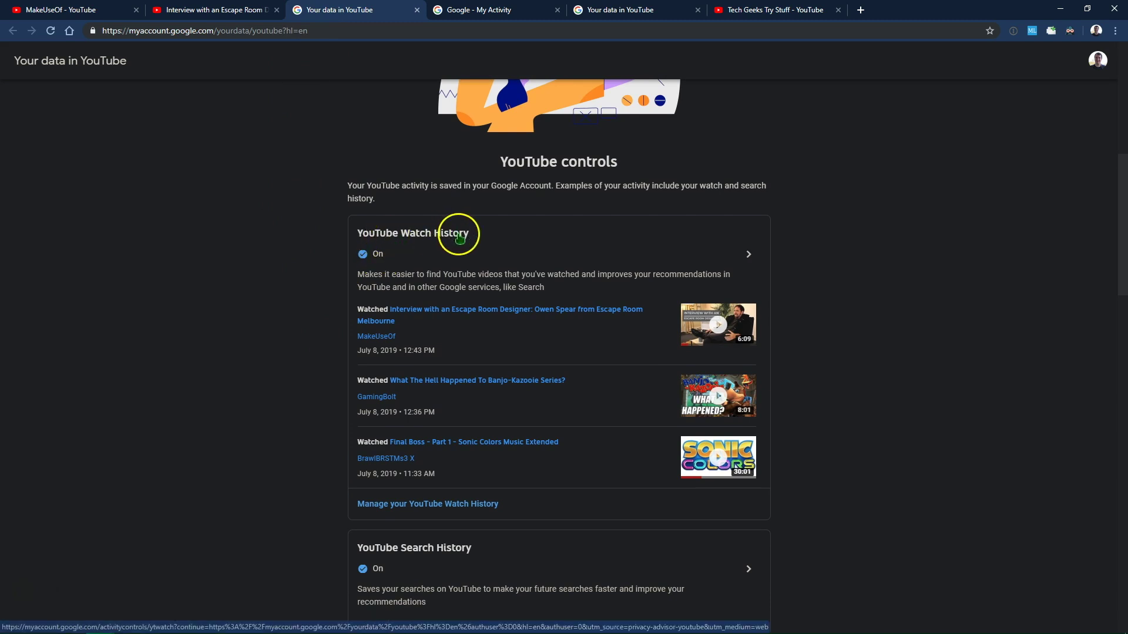
{"action": "middle_click", "coordinate": [373, 253]}
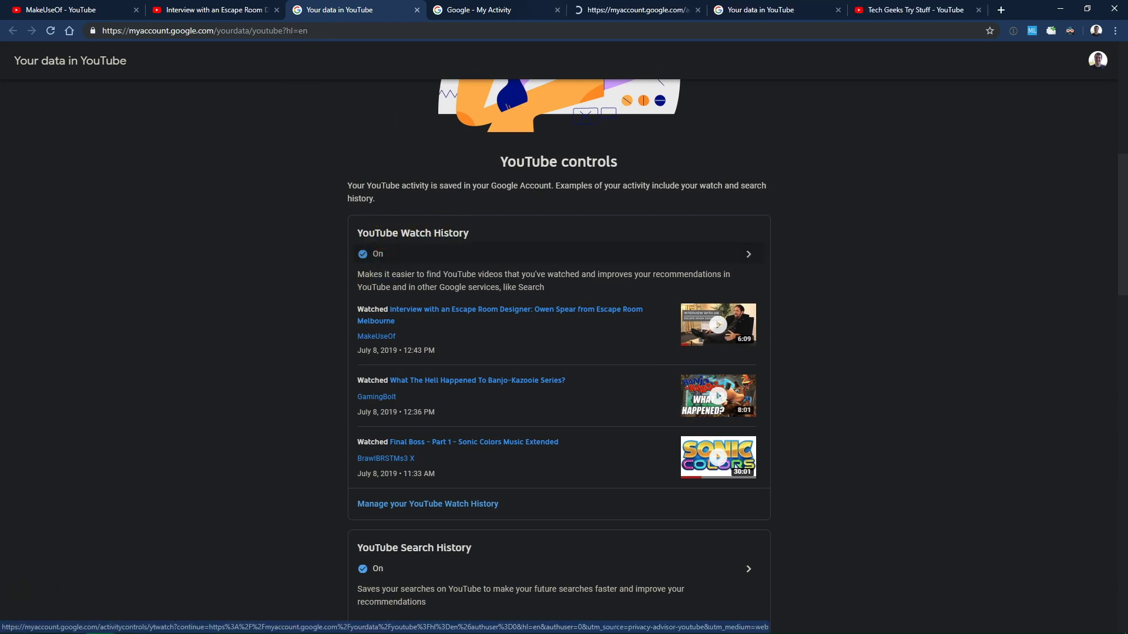
{"action": "left_click", "coordinate": [622, 10]}
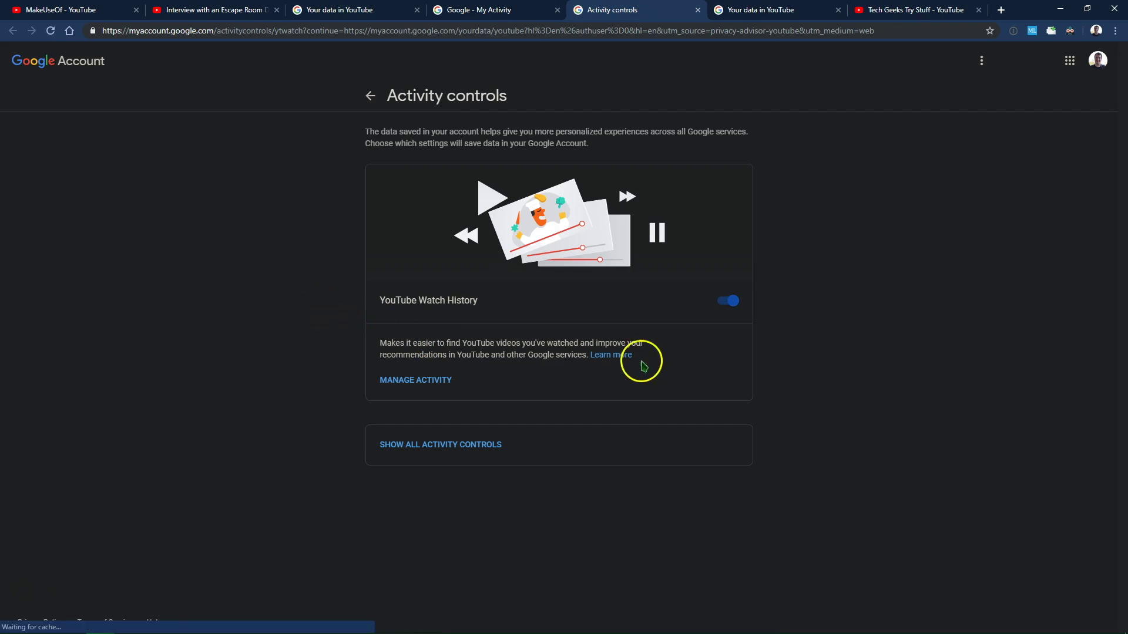
{"action": "left_click", "coordinate": [730, 307]}
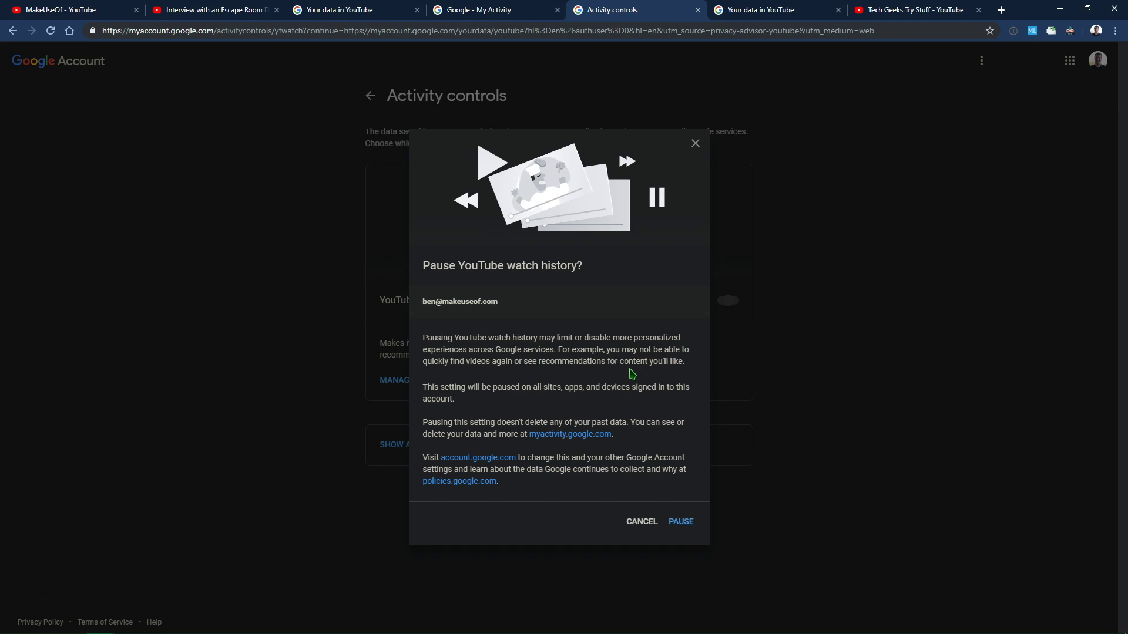
{"action": "left_click", "coordinate": [644, 523]}
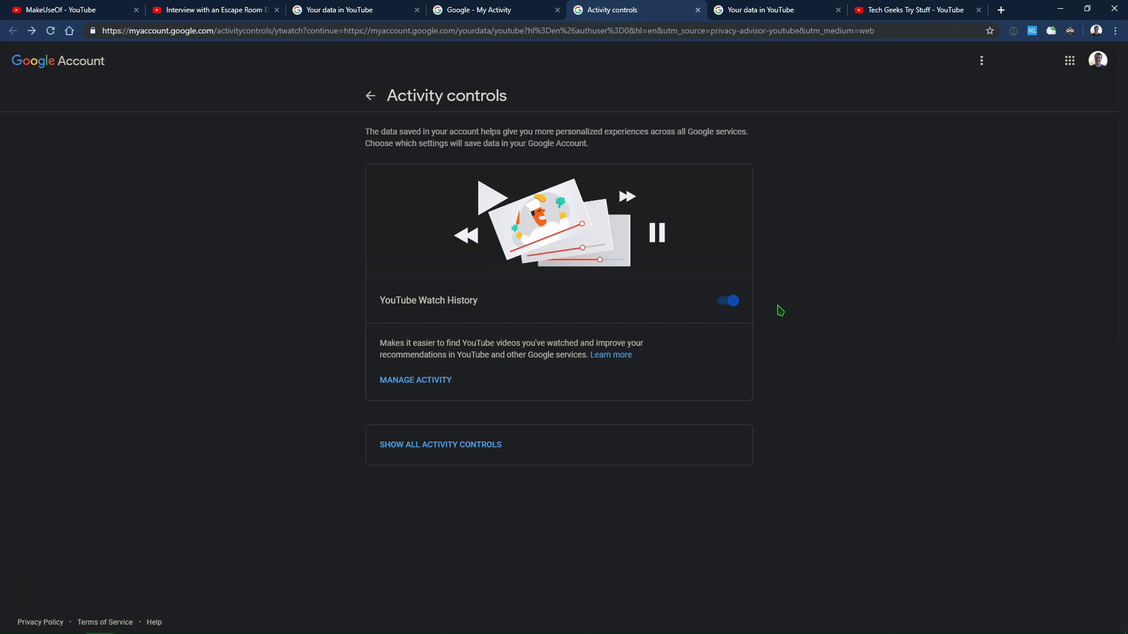
{"action": "key", "text": "ctrl+shift+Tab"}
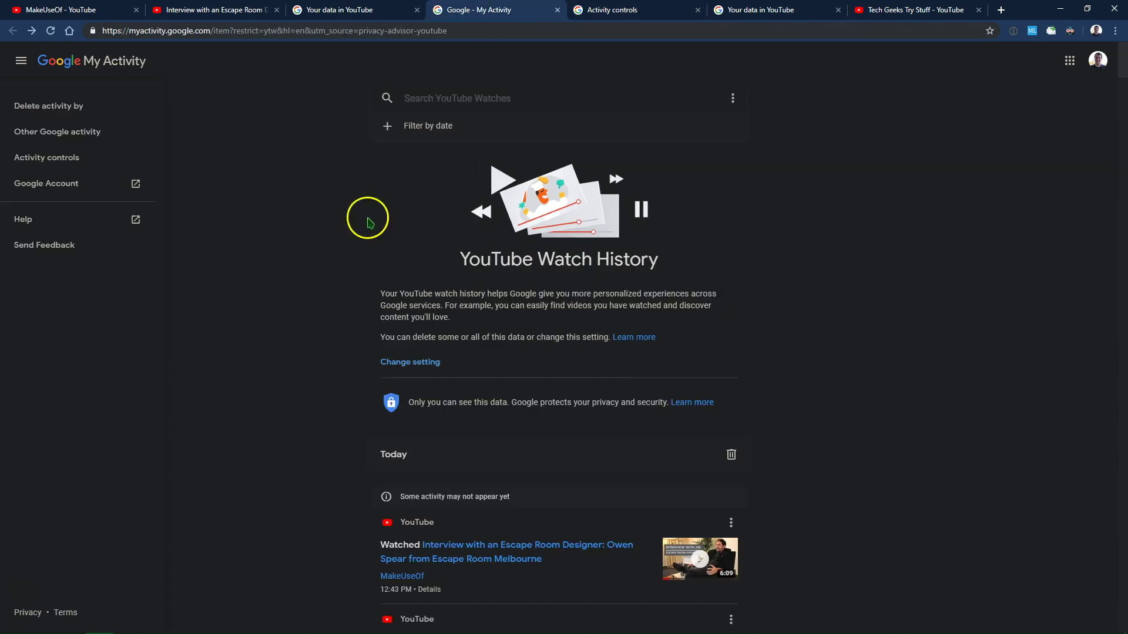
{"action": "key", "text": "ctrl+Tab"}
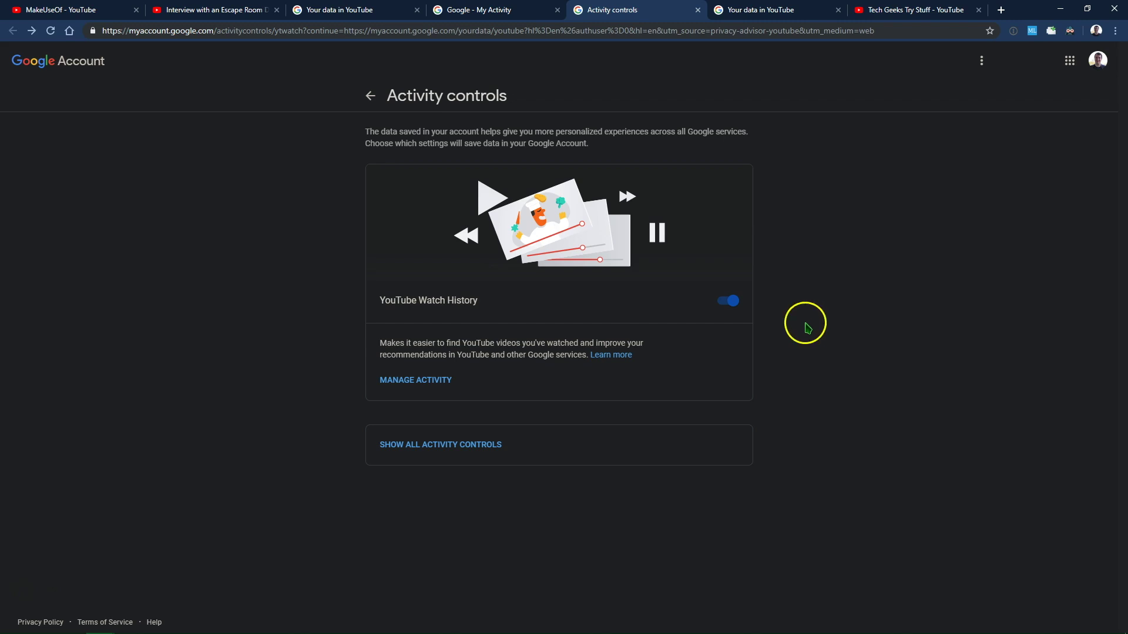
Return to Your data in YouTube and open the YouTube Search History management page in a separate tab.
{"action": "left_click", "coordinate": [363, 9]}
{"action": "scroll", "coordinate": [297, 307], "scroll_direction": "down", "scroll_amount": 4}
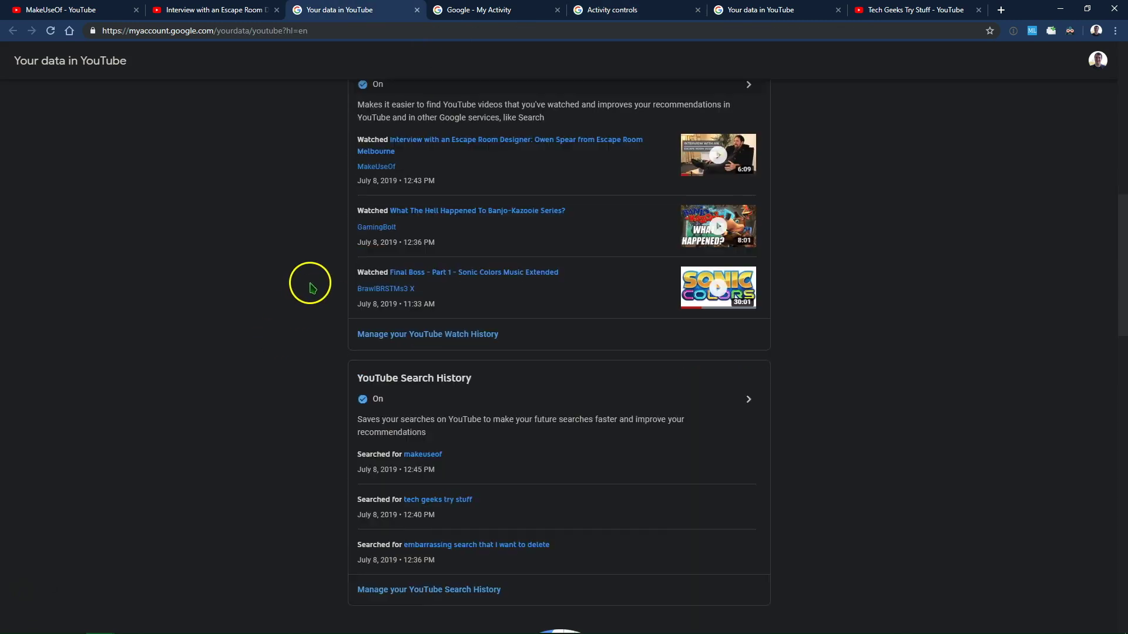
{"action": "scroll", "coordinate": [399, 376], "scroll_direction": "up", "scroll_amount": 1}
{"action": "scroll", "coordinate": [411, 341], "scroll_direction": "down", "scroll_amount": 1}
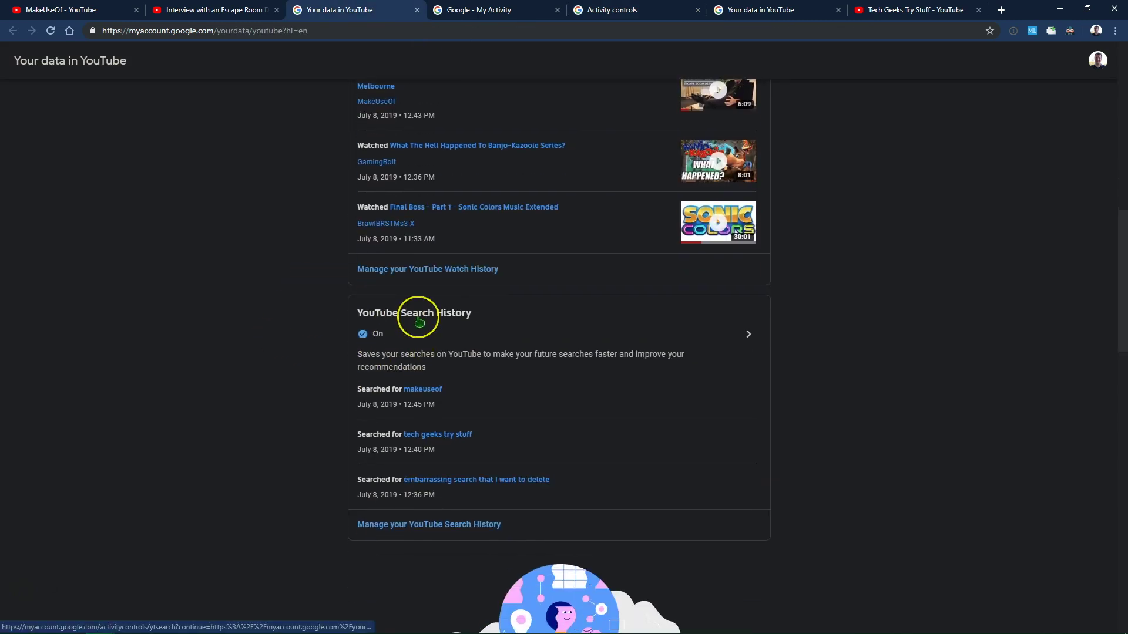
{"action": "left_click", "coordinate": [435, 525], "text": "ctrl"}
{"action": "left_click", "coordinate": [655, 11]}
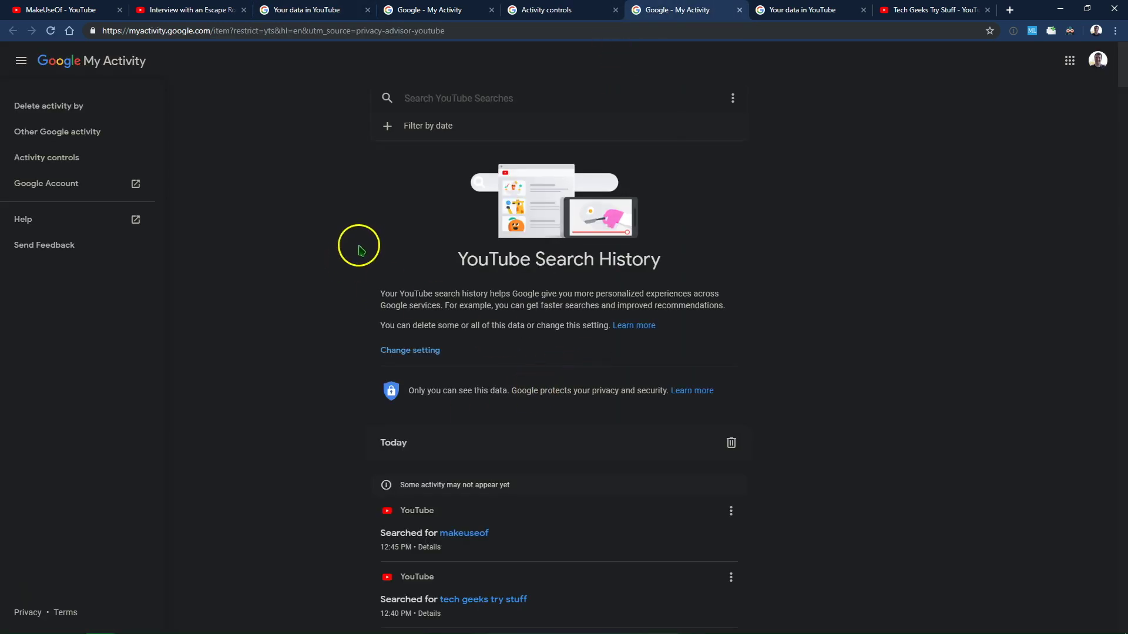
Delete the search history entry "embarrassing search that I want to delete".
{"action": "scroll", "coordinate": [363, 248], "scroll_direction": "down", "scroll_amount": 3}
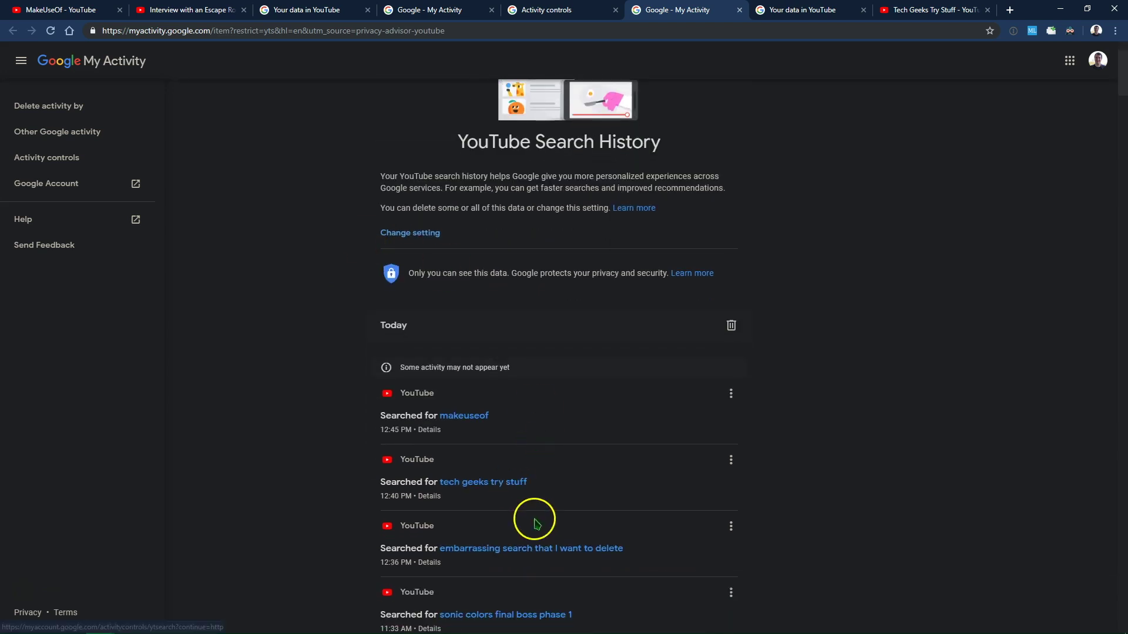
{"action": "left_click", "coordinate": [732, 469]}
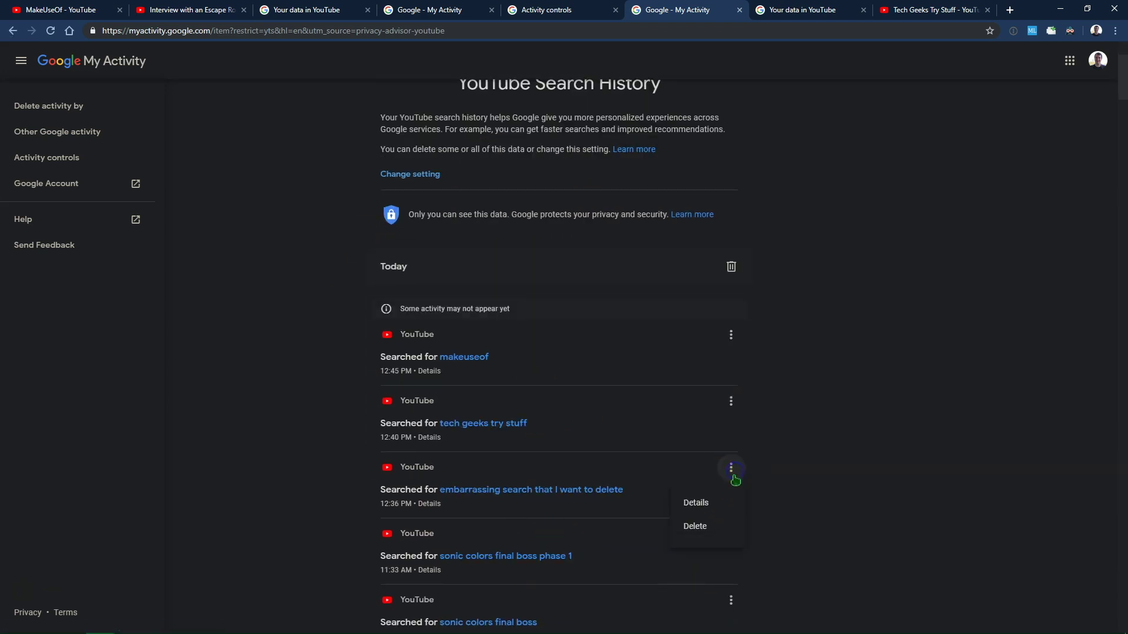
{"action": "left_click", "coordinate": [698, 527]}
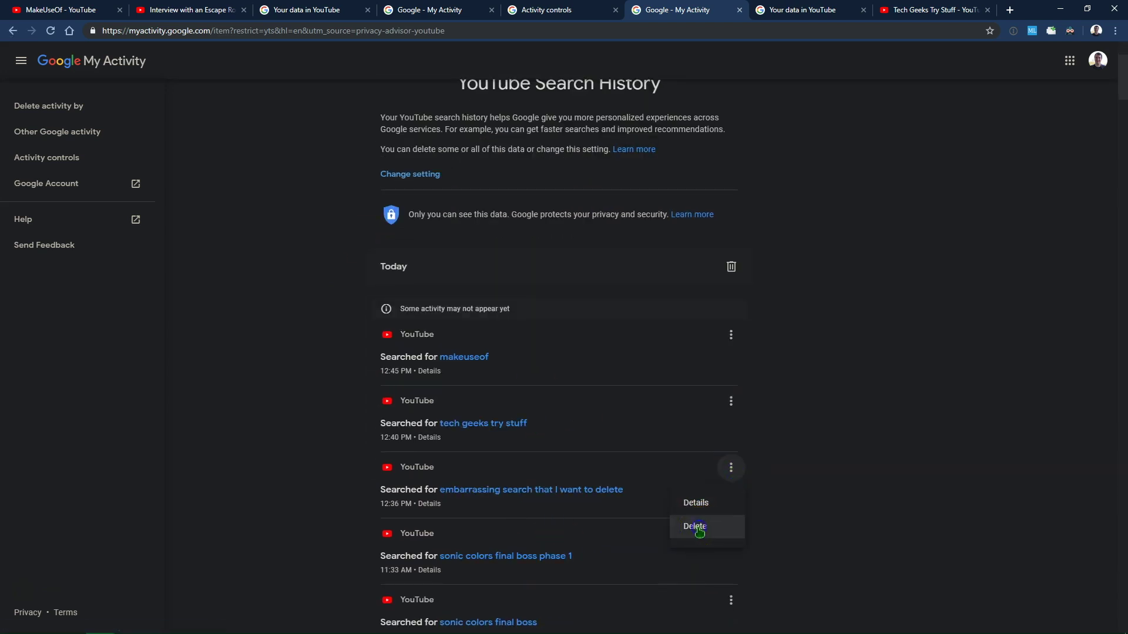
{"action": "left_click", "coordinate": [628, 449]}
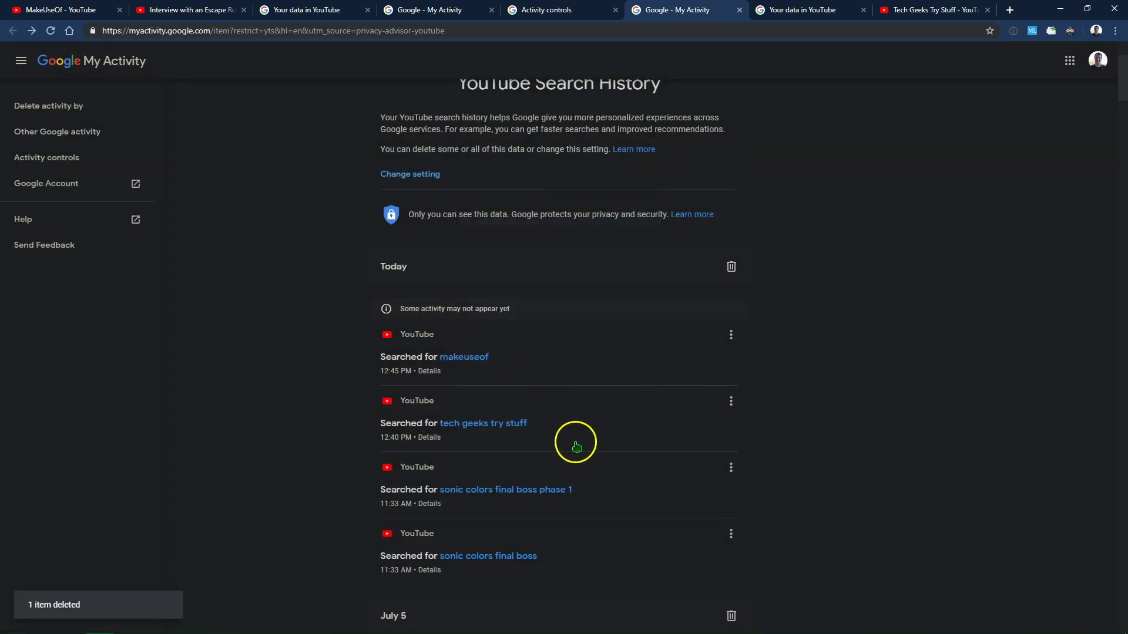
Review the date ranges offered for deleting YouTube search history and go back to the search history page without deleting.
{"action": "scroll", "coordinate": [611, 352], "scroll_direction": "up", "scroll_amount": 3}
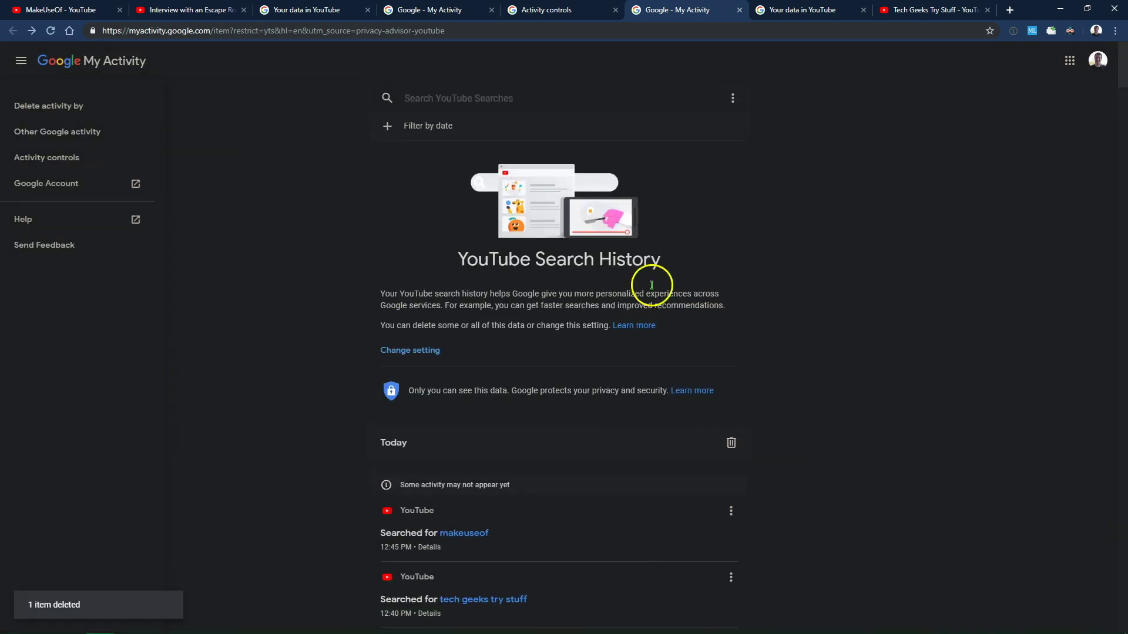
{"action": "left_click", "coordinate": [734, 101]}
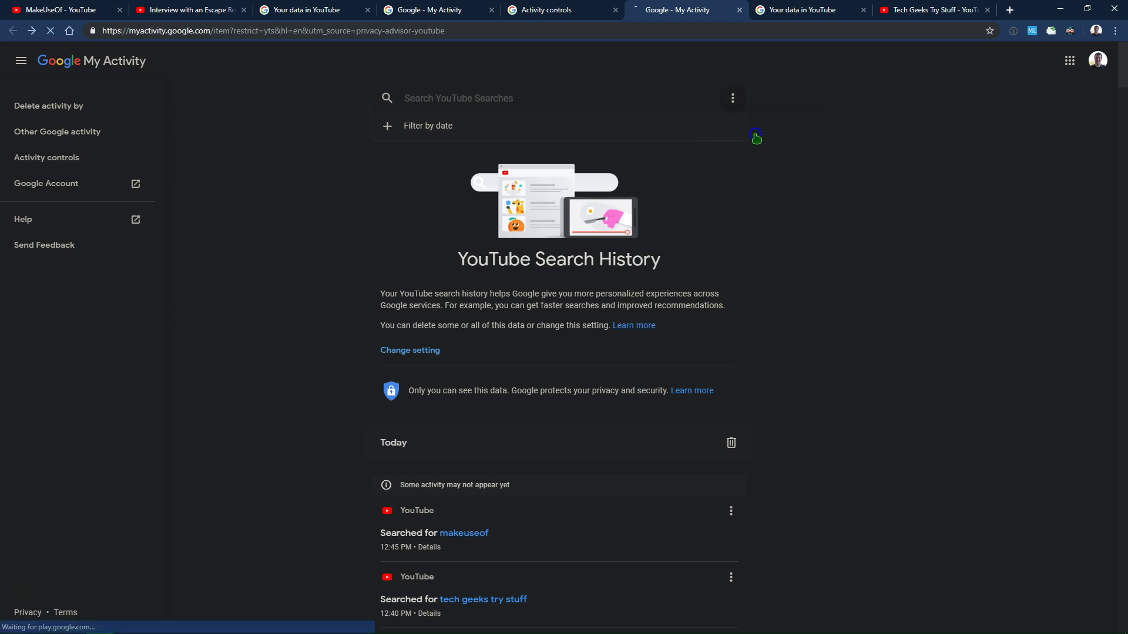
{"action": "left_click", "coordinate": [757, 139]}
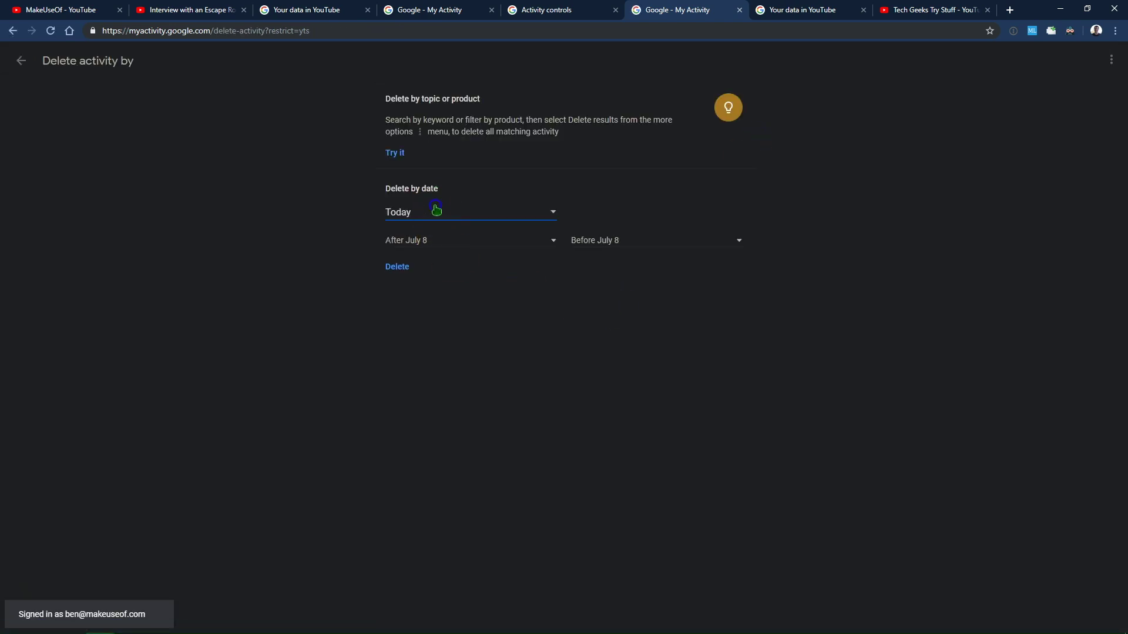
{"action": "left_click", "coordinate": [436, 212]}
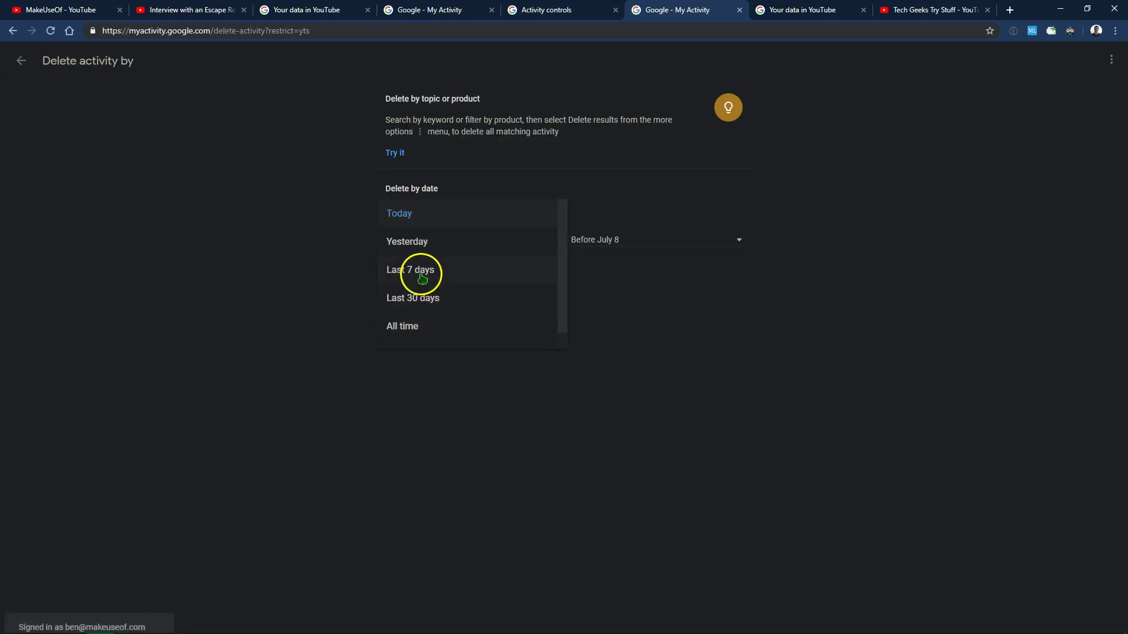
{"action": "left_click", "coordinate": [271, 288]}
{"action": "key", "text": "alt+Left"}
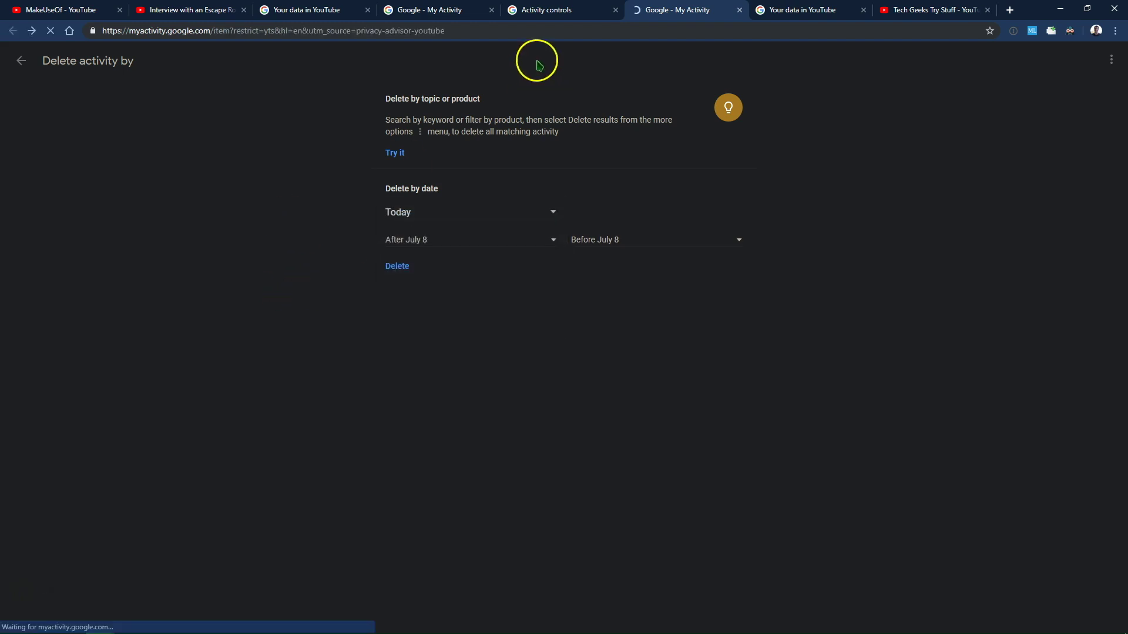
Open the YouTube Search History activity control from Your data in YouTube in a separate tab and return to the YouTube controls section.
{"action": "left_click", "coordinate": [546, 10]}
{"action": "left_click", "coordinate": [470, 10]}
{"action": "scroll", "coordinate": [453, 360], "scroll_direction": "down", "scroll_amount": 2}
{"action": "scroll", "coordinate": [453, 360], "scroll_direction": "up", "scroll_amount": 2}
{"action": "key", "text": "ctrl+shift+Tab"}
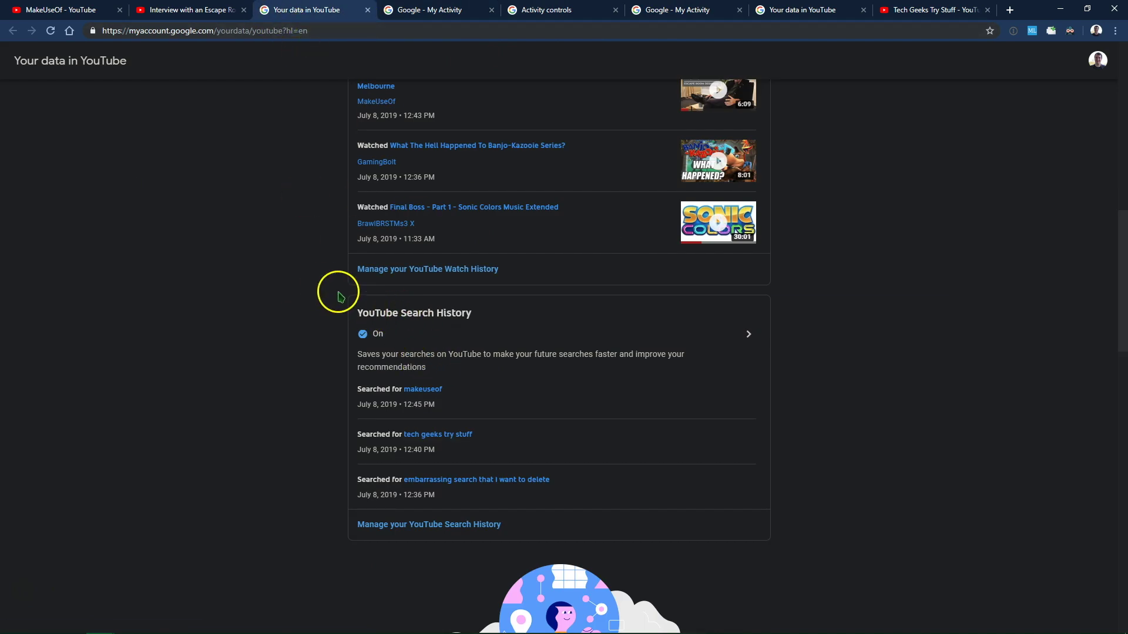
{"action": "left_click", "coordinate": [406, 339]}
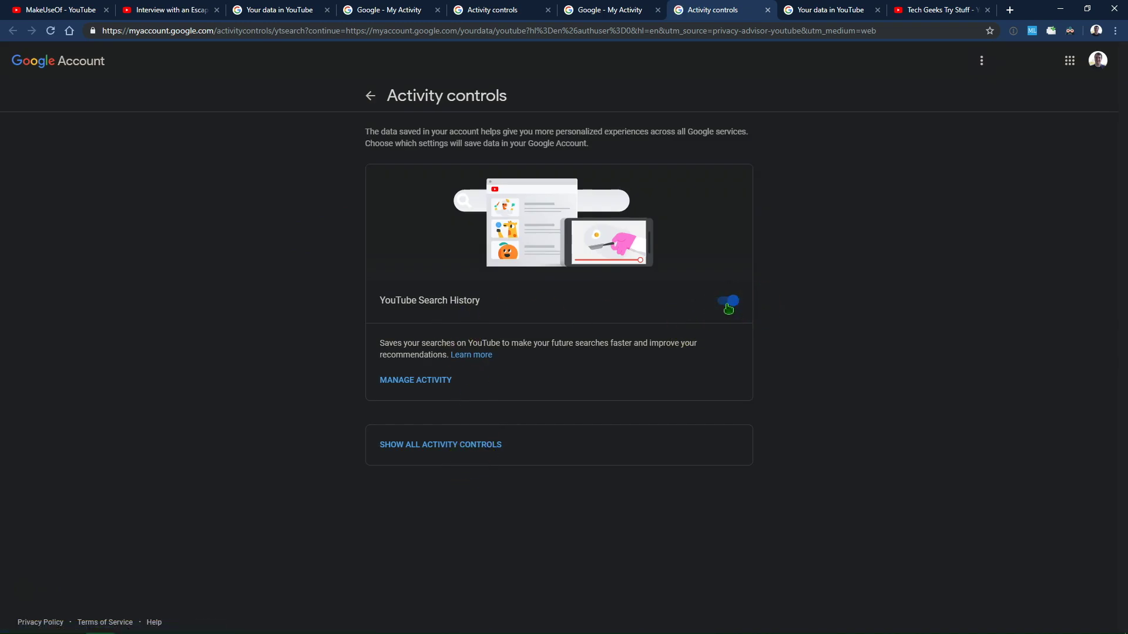
{"action": "key", "text": "ctrl+3"}
{"action": "scroll", "coordinate": [298, 252], "scroll_direction": "up", "scroll_amount": 6}
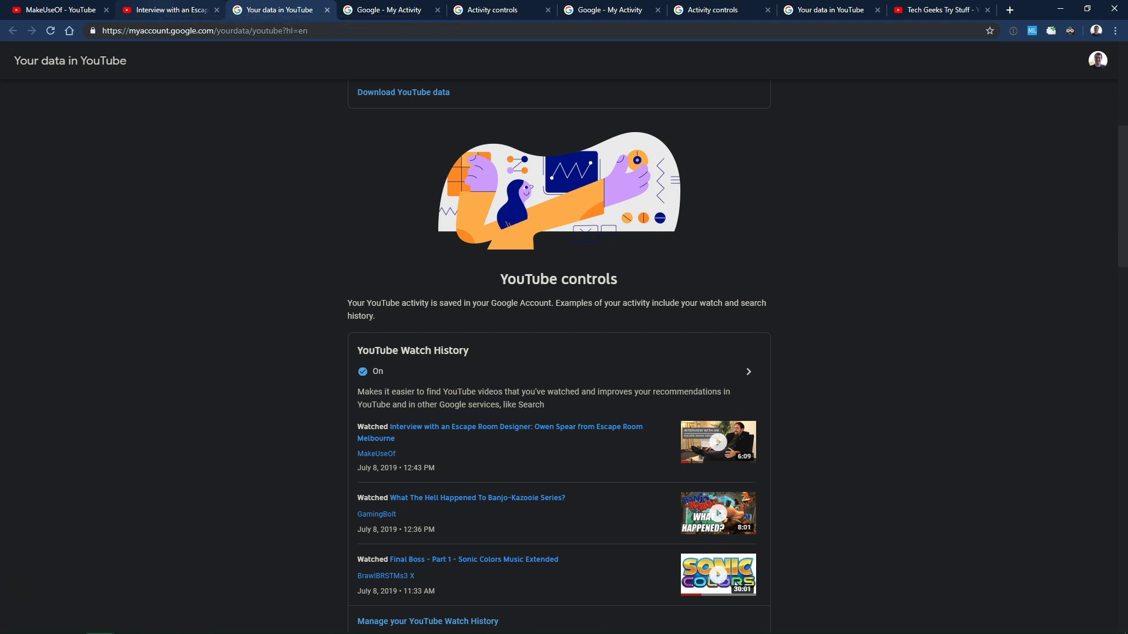
On the Escape Room Designer interview's video page, review the options for the recommended Jazz Jackrabbit 2 video and look through the other recommendations.
{"action": "left_click", "coordinate": [168, 10]}
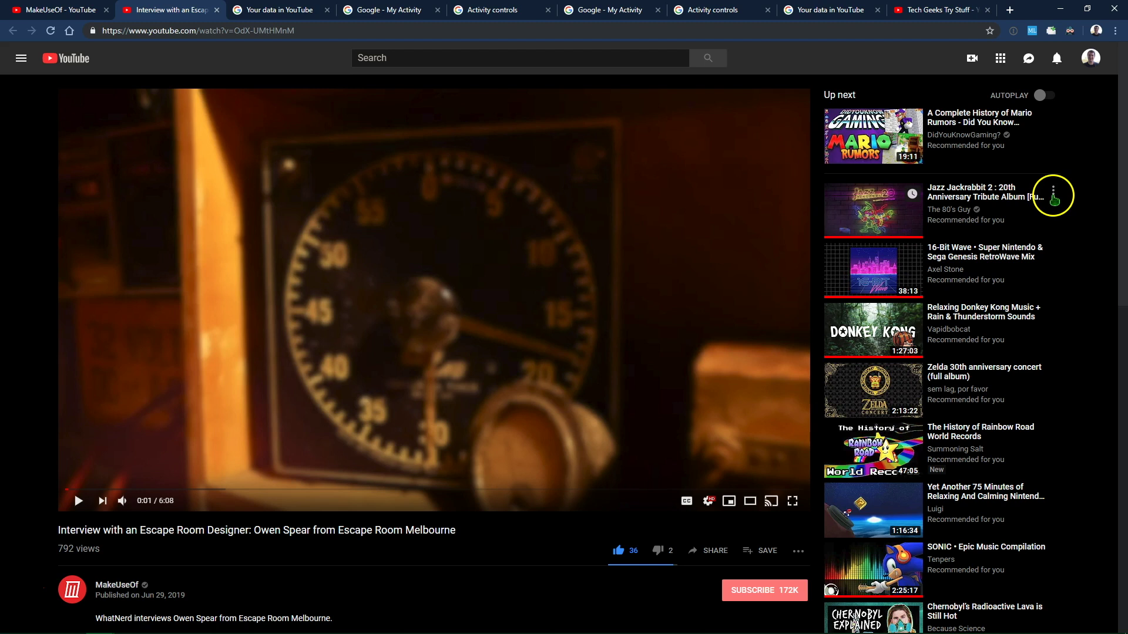
{"action": "left_click", "coordinate": [1053, 197]}
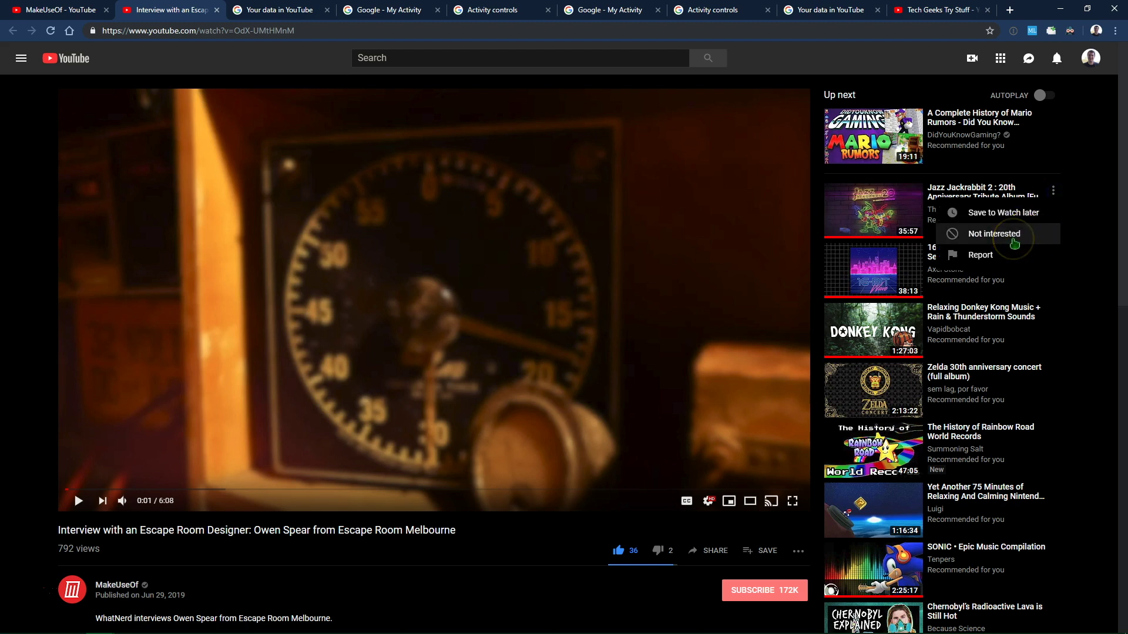
{"action": "left_click", "coordinate": [1087, 217]}
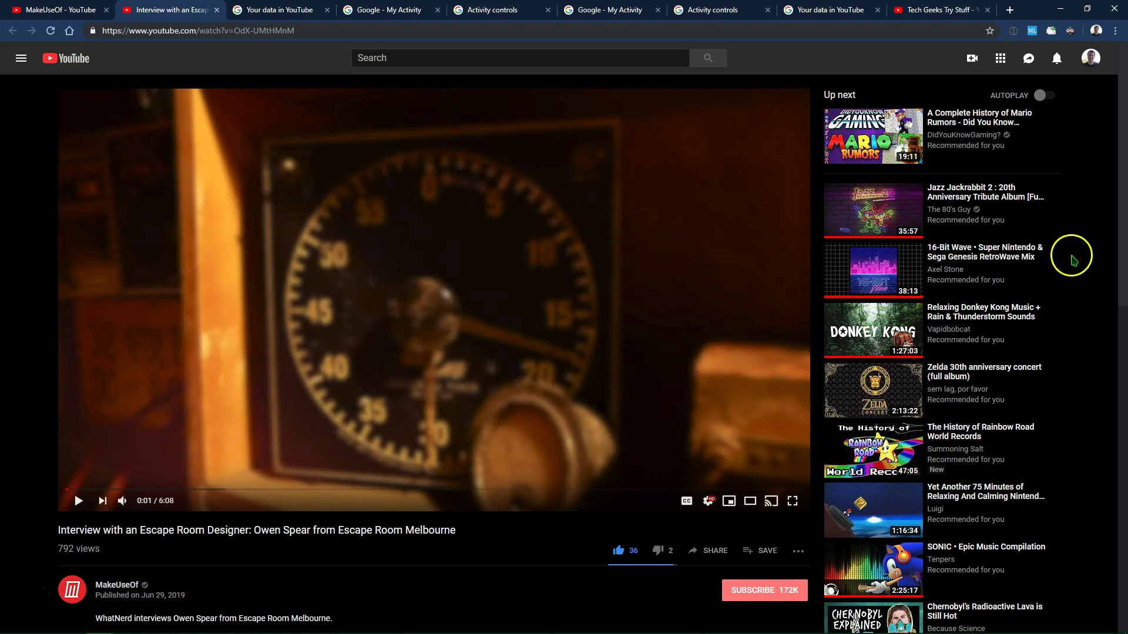
{"action": "scroll", "coordinate": [1058, 352], "scroll_direction": "down", "scroll_amount": 1}
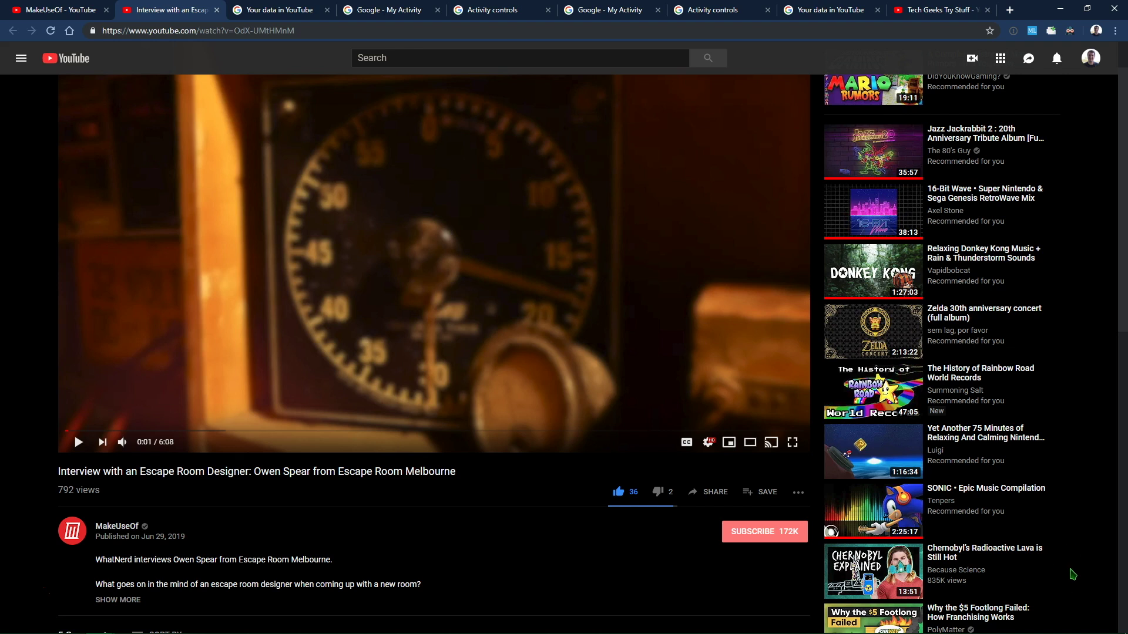
{"action": "left_click", "coordinate": [1111, 529]}
{"action": "scroll", "coordinate": [1111, 529], "scroll_direction": "up", "scroll_amount": 1}
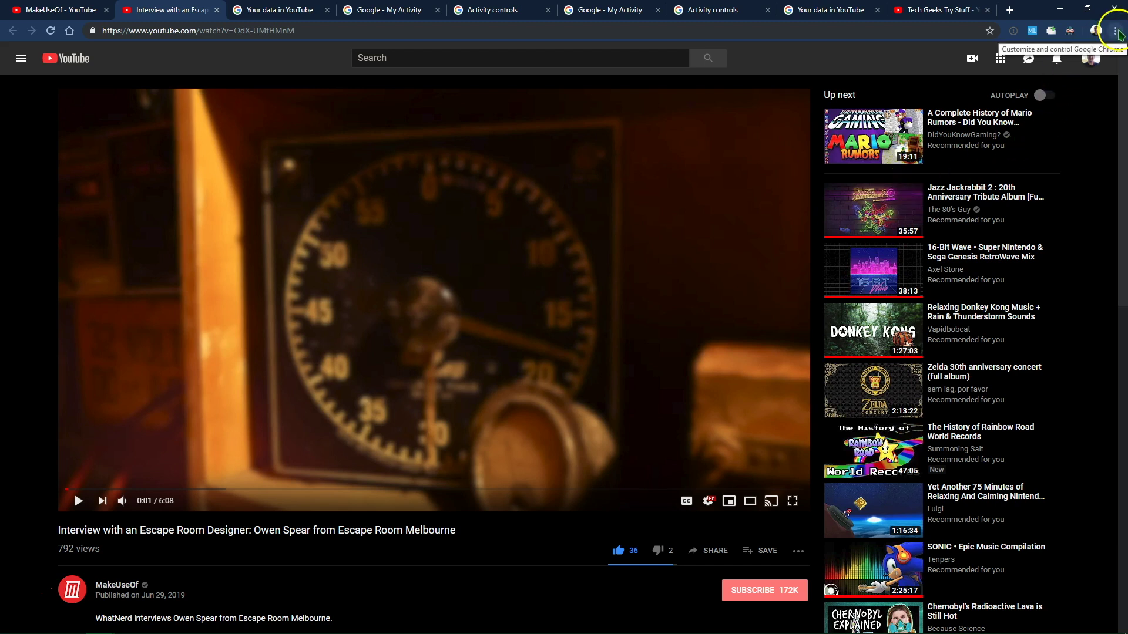
Open a new incognito window and load the YouTube home page in it.
{"action": "left_click", "coordinate": [1115, 30]}
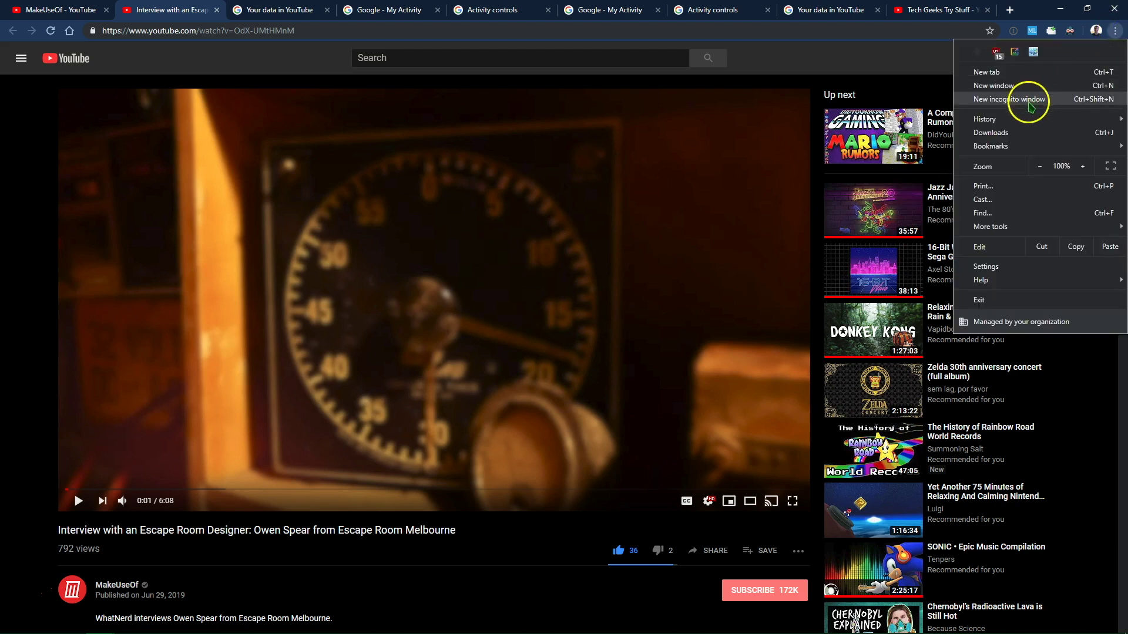
{"action": "left_click", "coordinate": [1030, 106]}
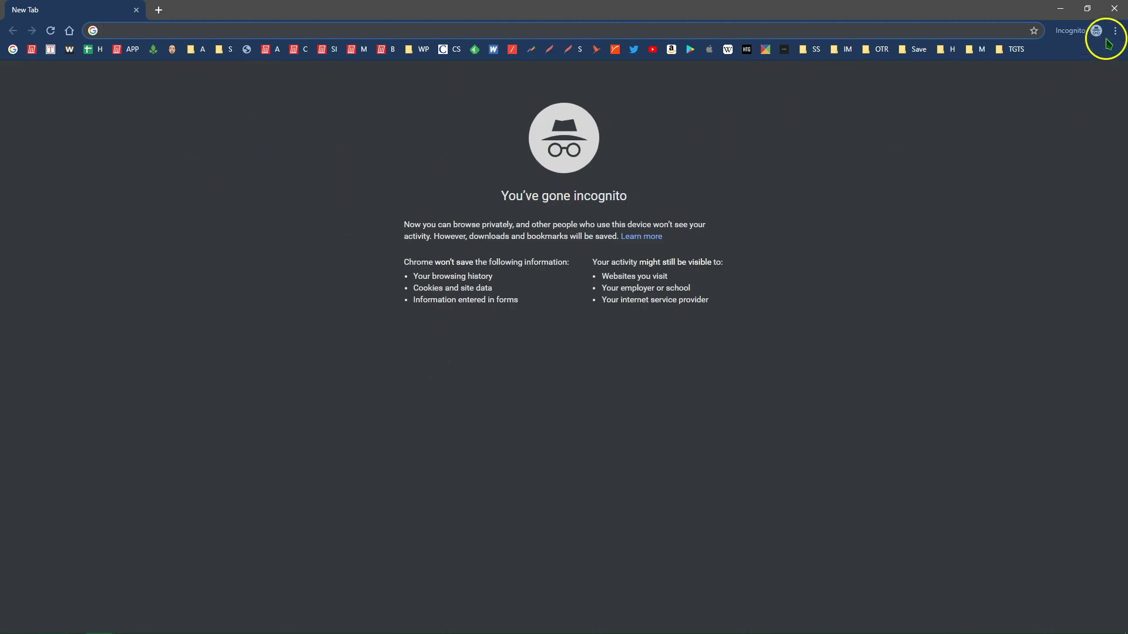
{"action": "left_click", "coordinate": [653, 49]}
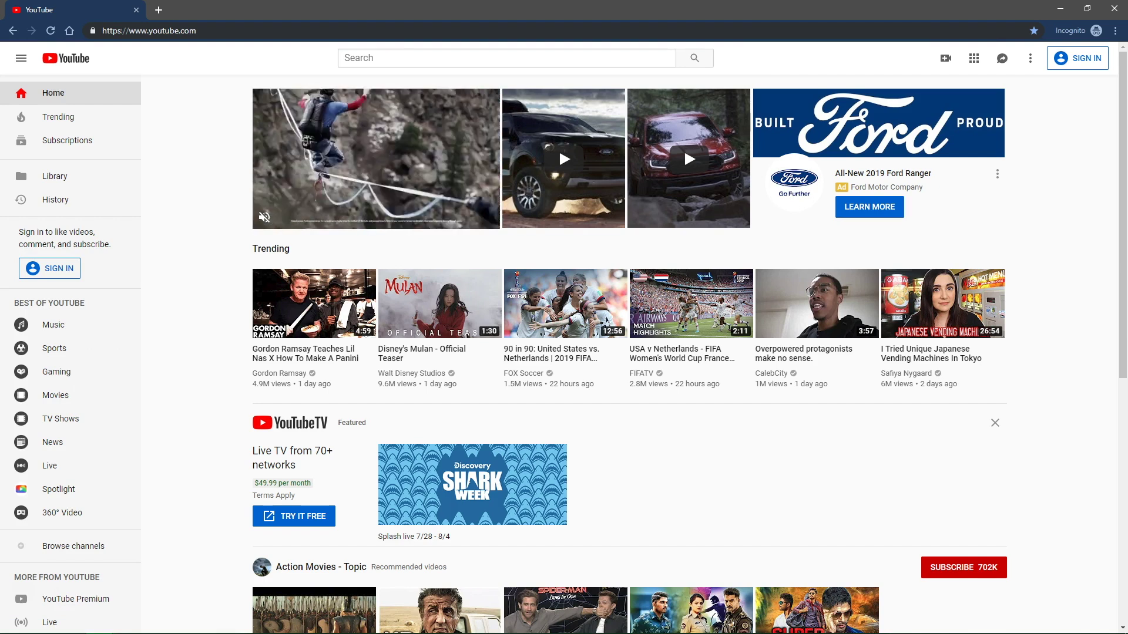
Open the video "90 in 90: United States vs. Netherlands" while signed out, pause playback and close the incognito window.
{"action": "left_click", "coordinate": [521, 355]}
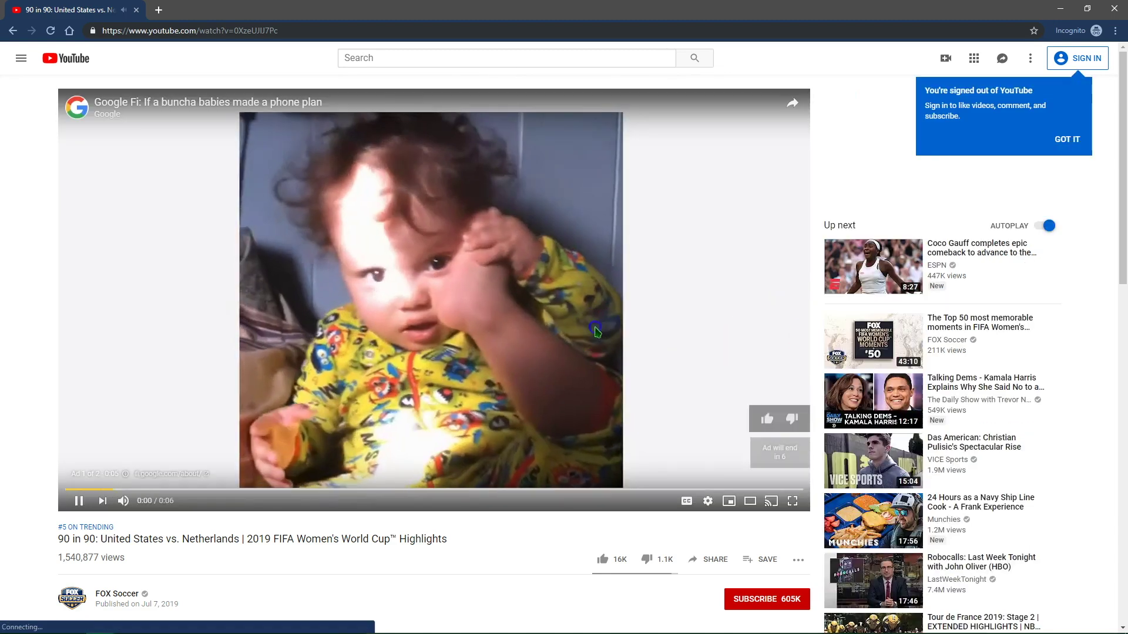
{"action": "left_click", "coordinate": [804, 320]}
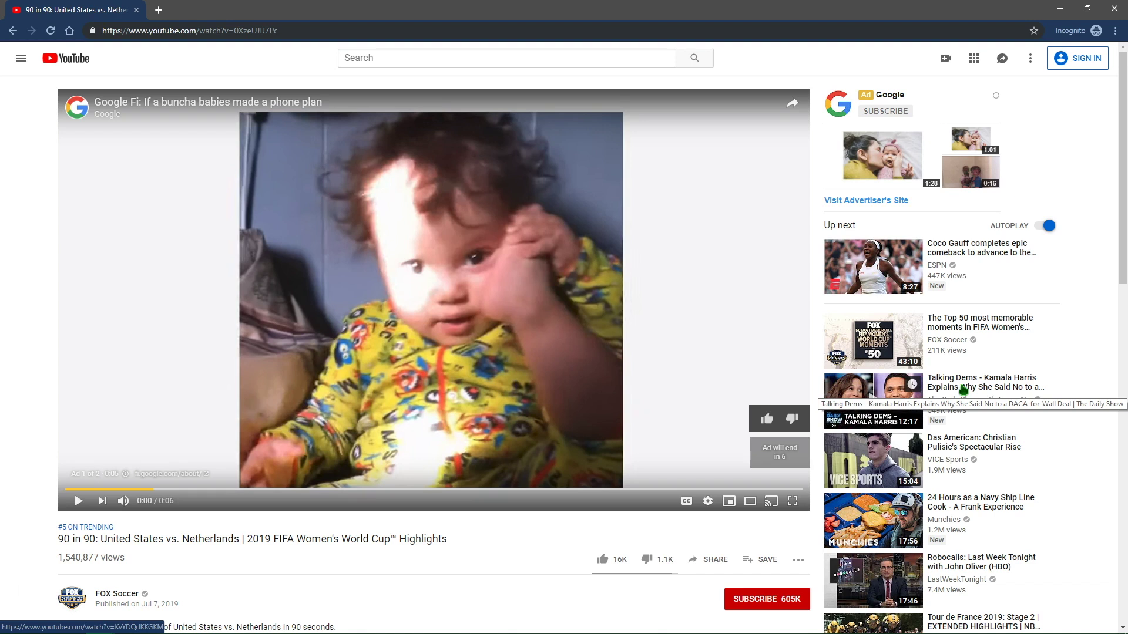
{"action": "left_click", "coordinate": [1114, 10]}
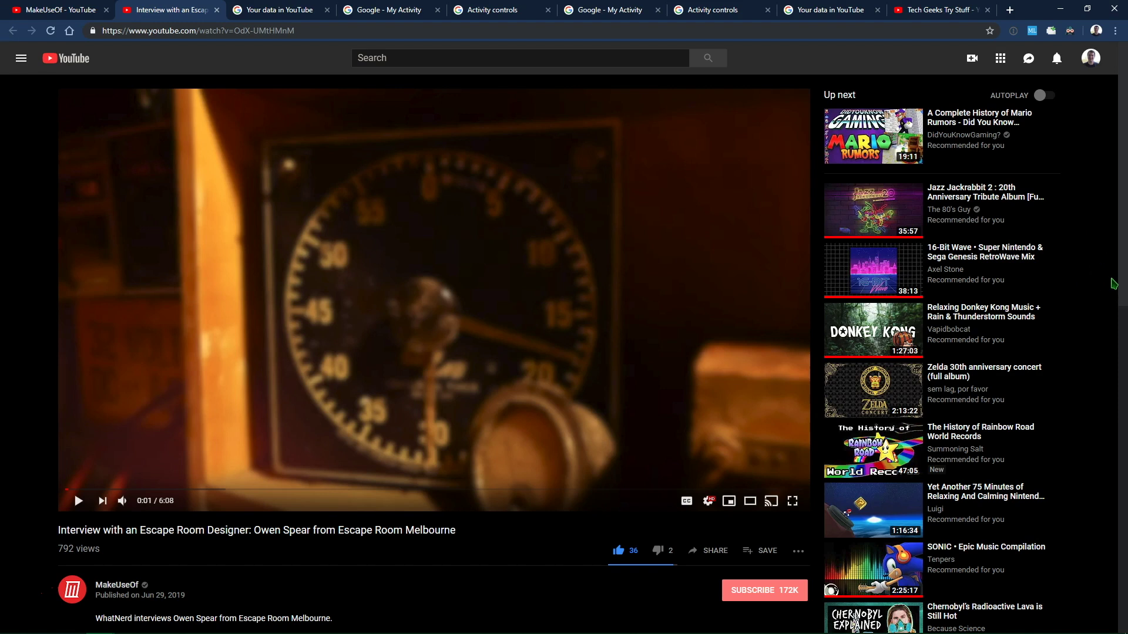
Return to the MakeUseOf channel page, bring up the account options to locate Your data in YouTube, and close them.
{"action": "left_click", "coordinate": [89, 10]}
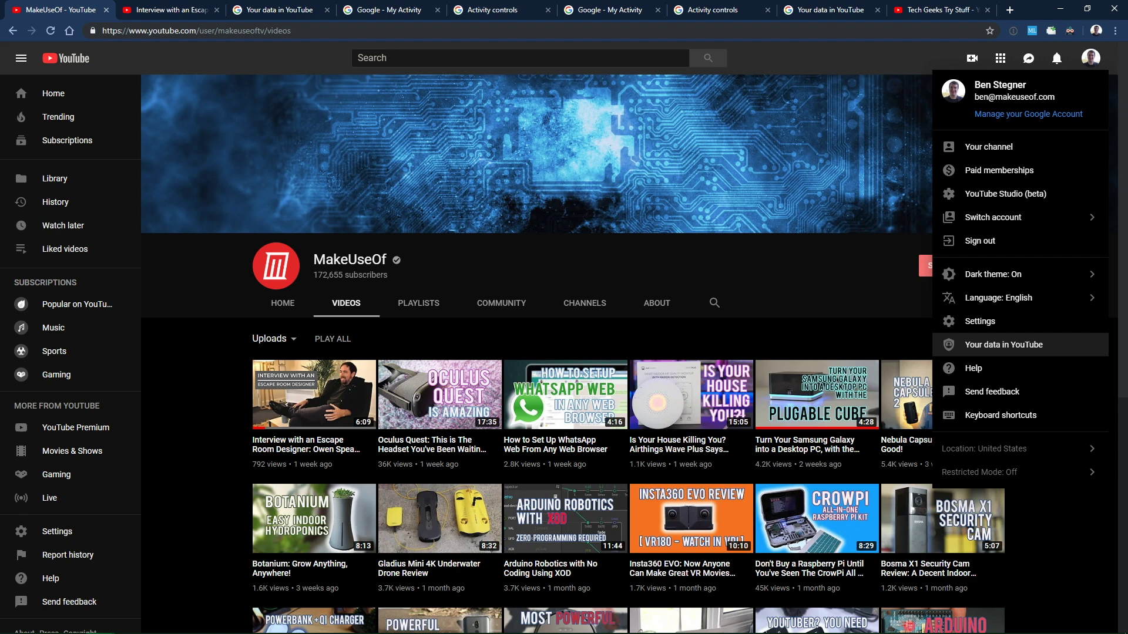
{"action": "left_click", "coordinate": [951, 64]}
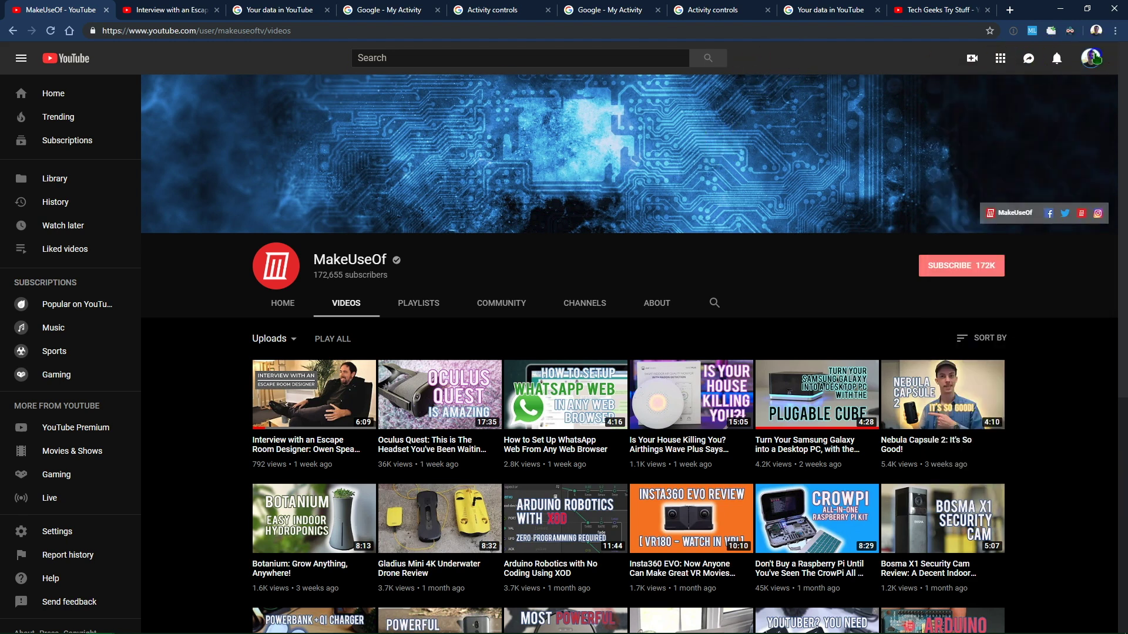
{"action": "left_click", "coordinate": [1095, 58]}
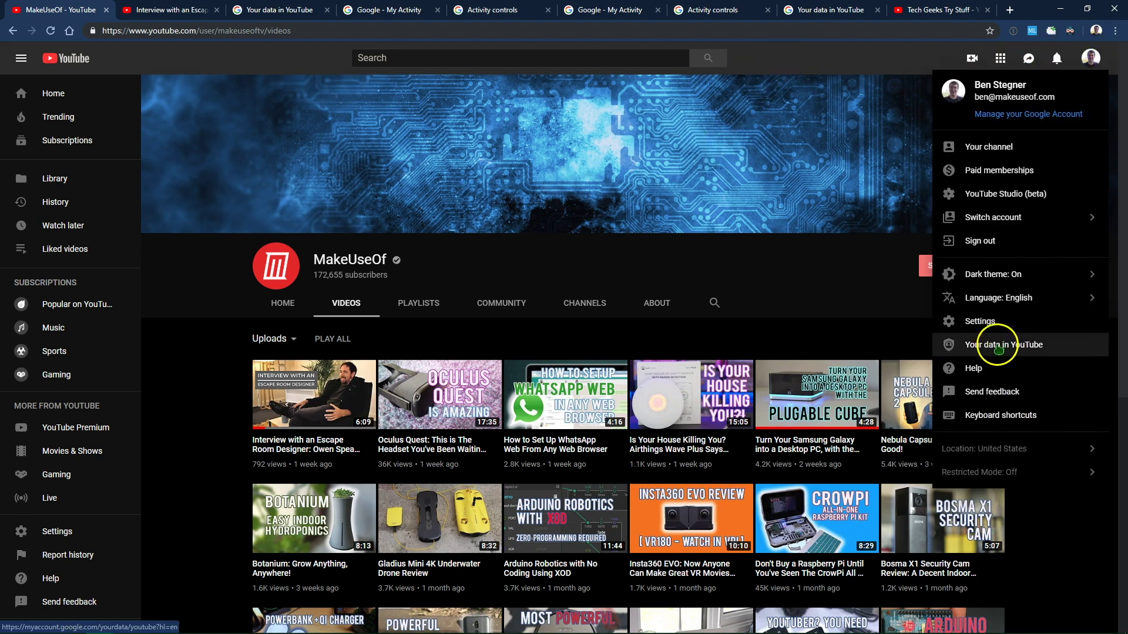
{"action": "left_click", "coordinate": [819, 51]}
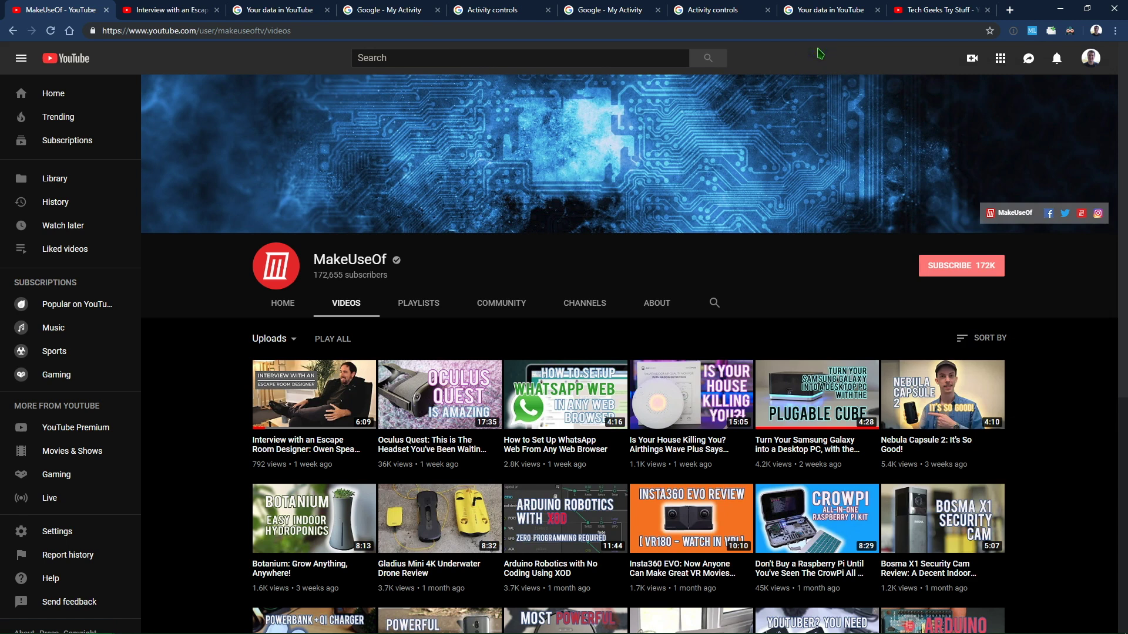